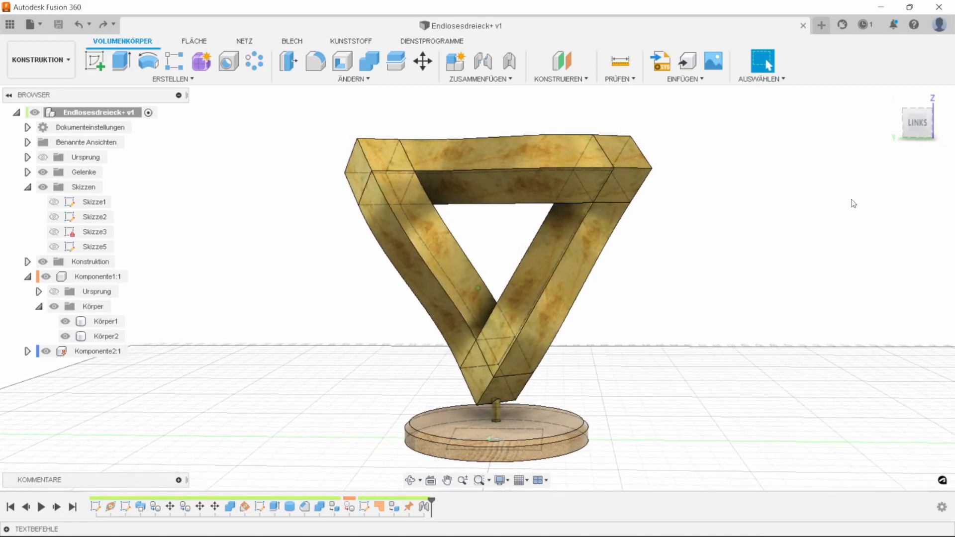
Create a new design and model a 50 × 50 × 50 mm box as a new body on the ground plane, starting at the origin
left_click(917, 124)
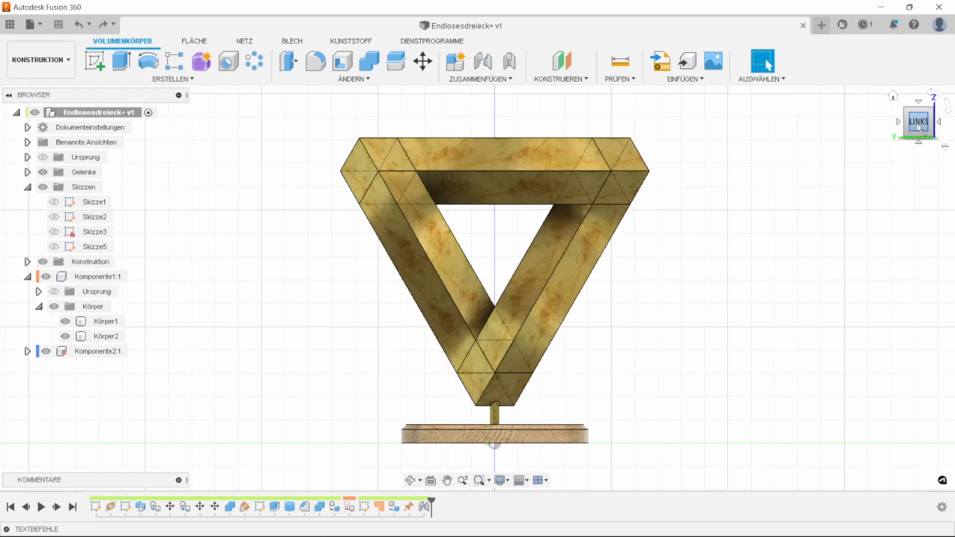
left_click(826, 25)
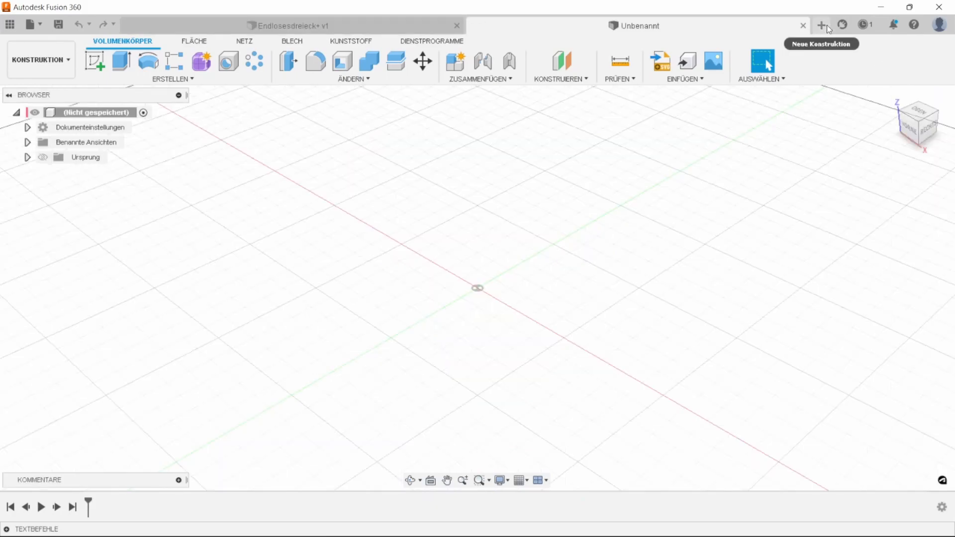
left_click(169, 79)
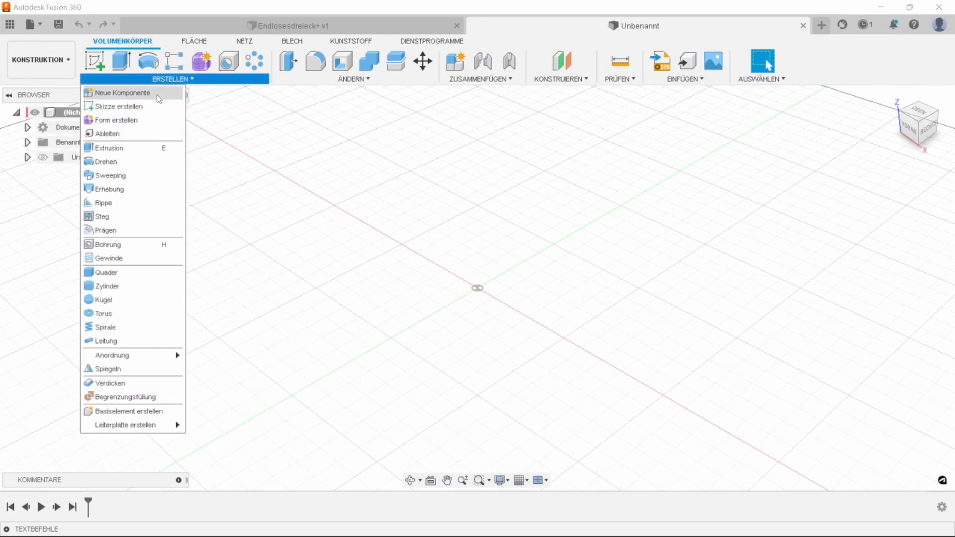
left_click(107, 275)
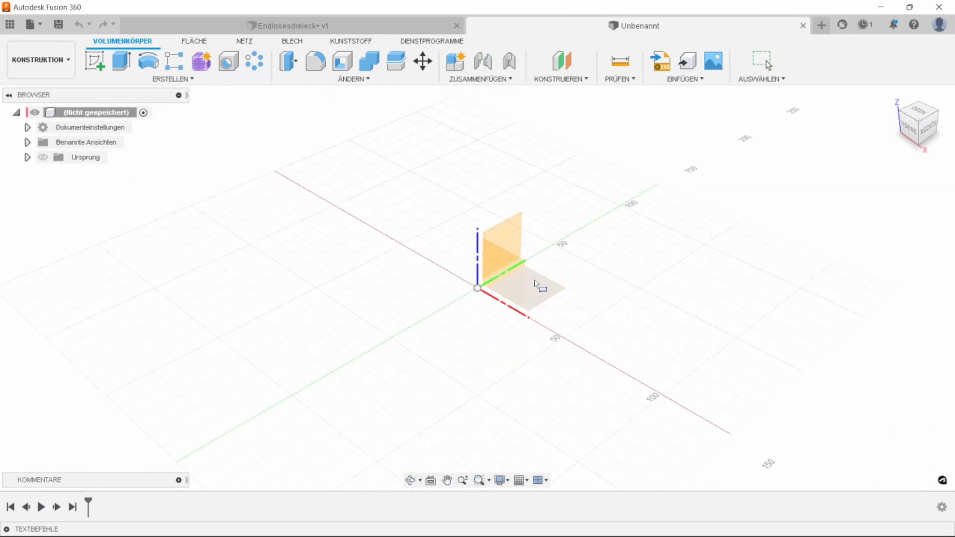
left_click(539, 287)
left_click(477, 290)
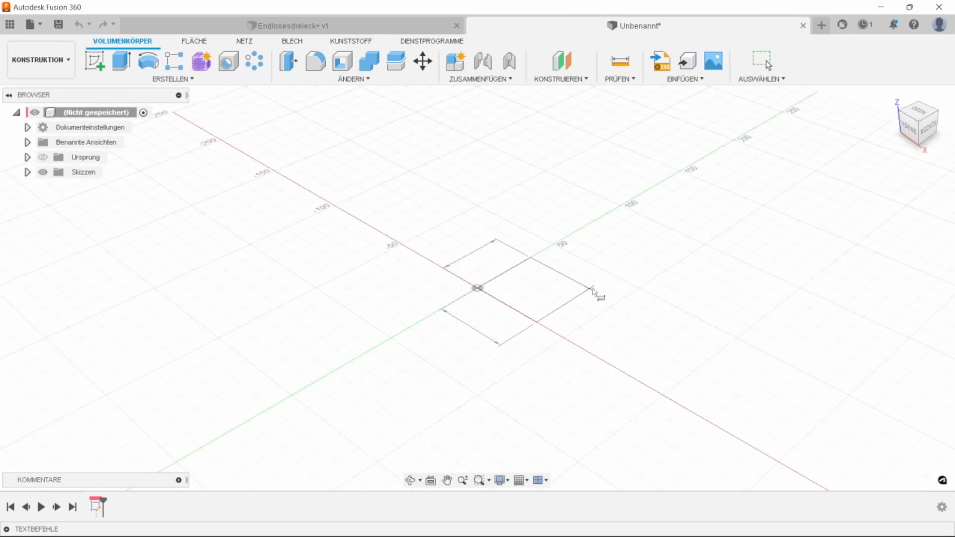
left_click(644, 292)
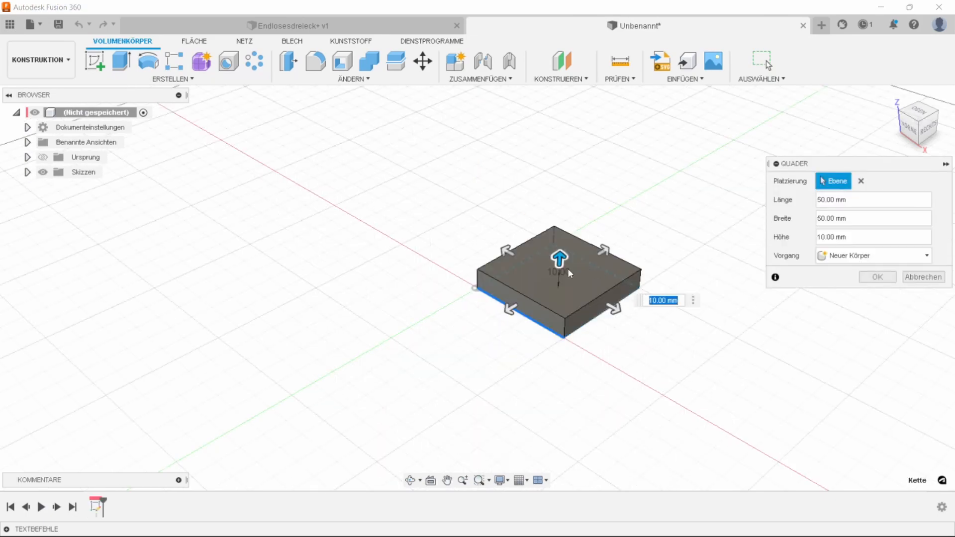
type("4")
key("BackSpace")
type("50")
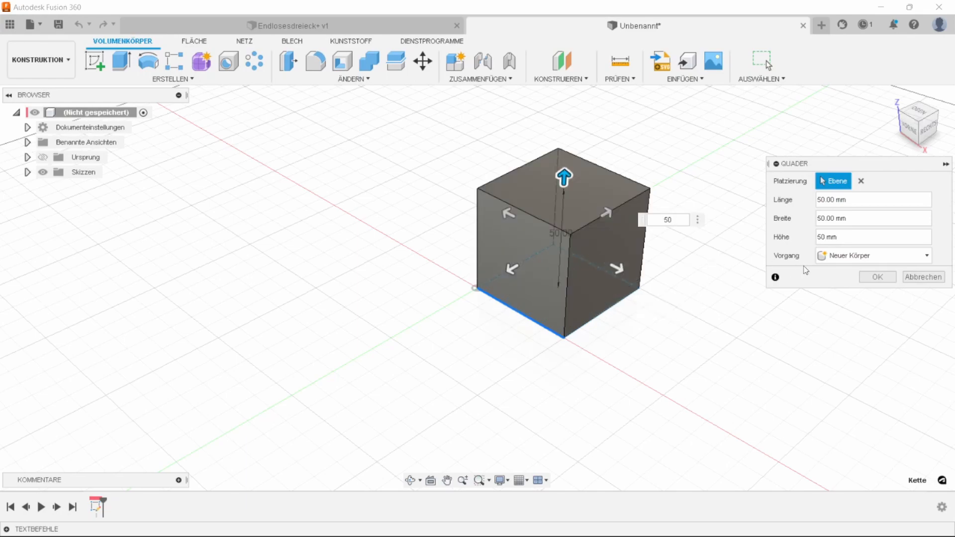
left_click(868, 282)
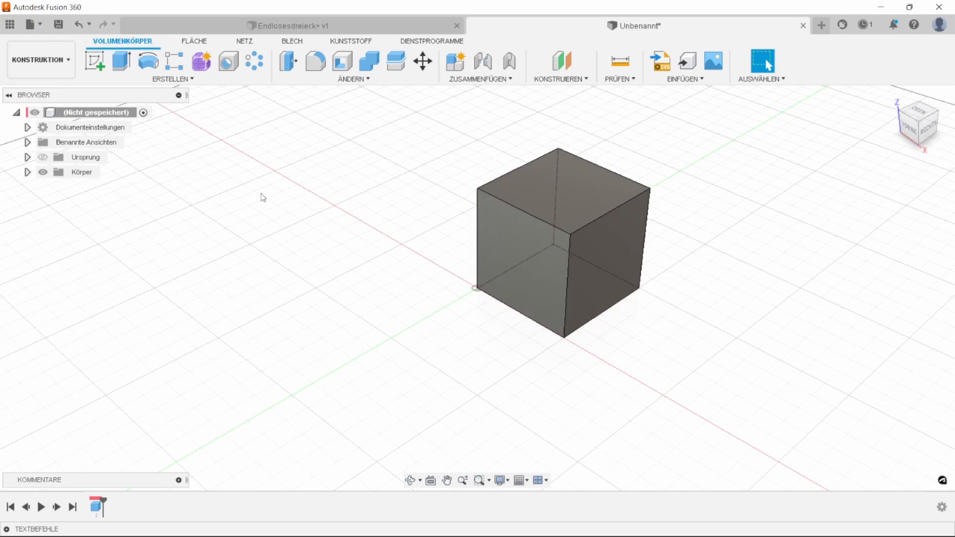
Sketch on the cube's front face, drawing its face diagonal and the space diagonal from its lower end to the opposite rear top corner
left_click(94, 61)
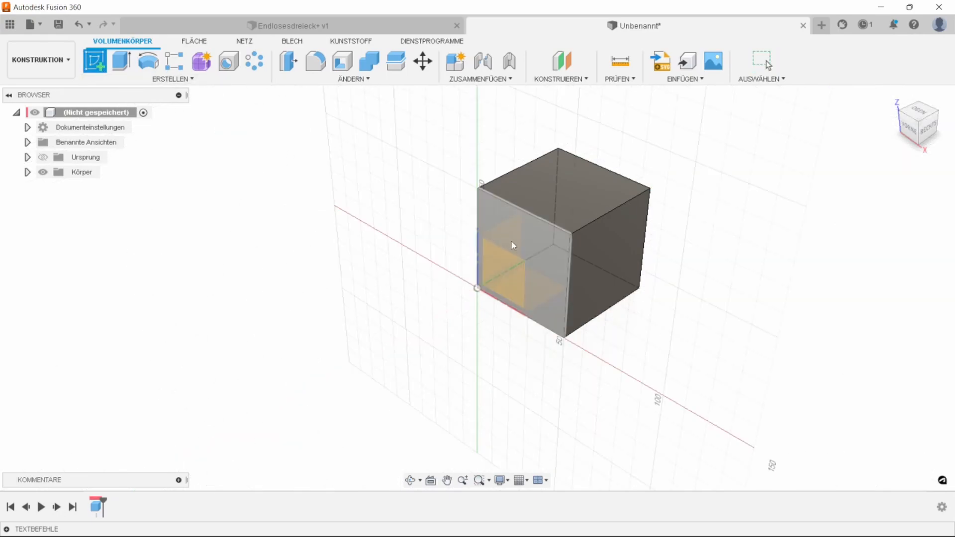
left_click(526, 247)
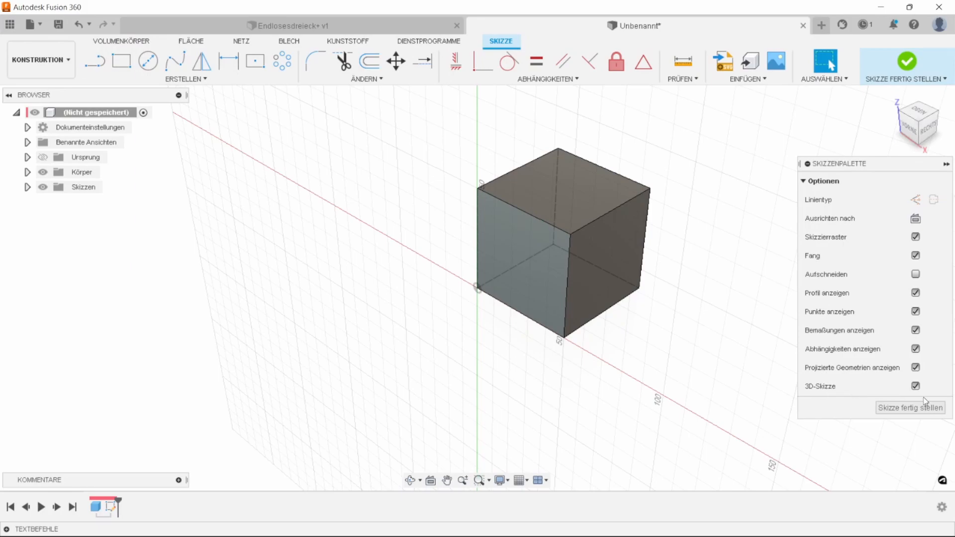
left_click(94, 62)
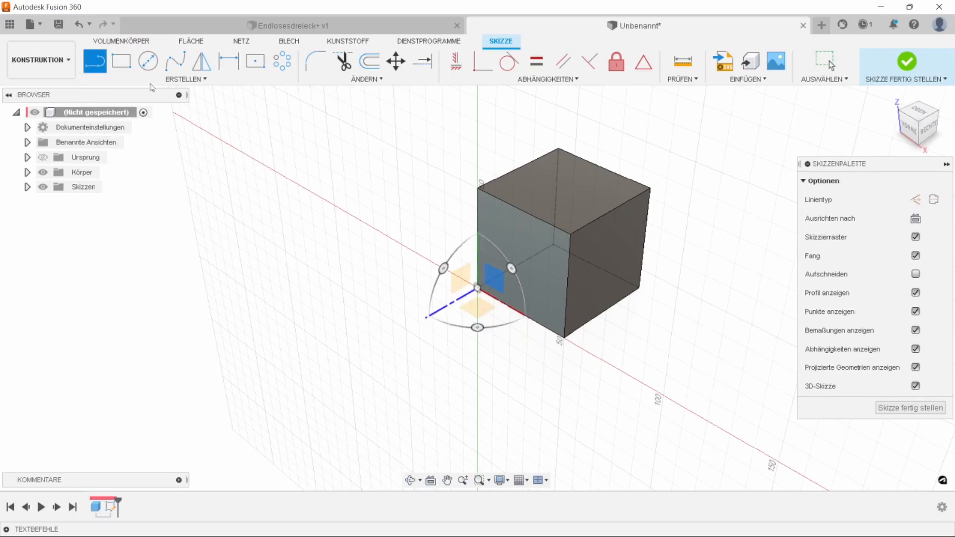
left_click(478, 189)
left_click(564, 339)
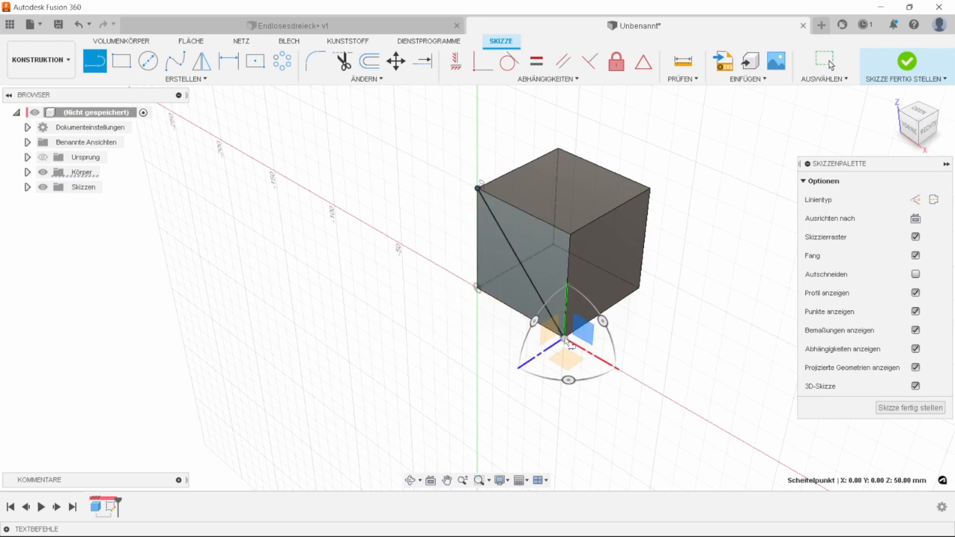
left_click(558, 149)
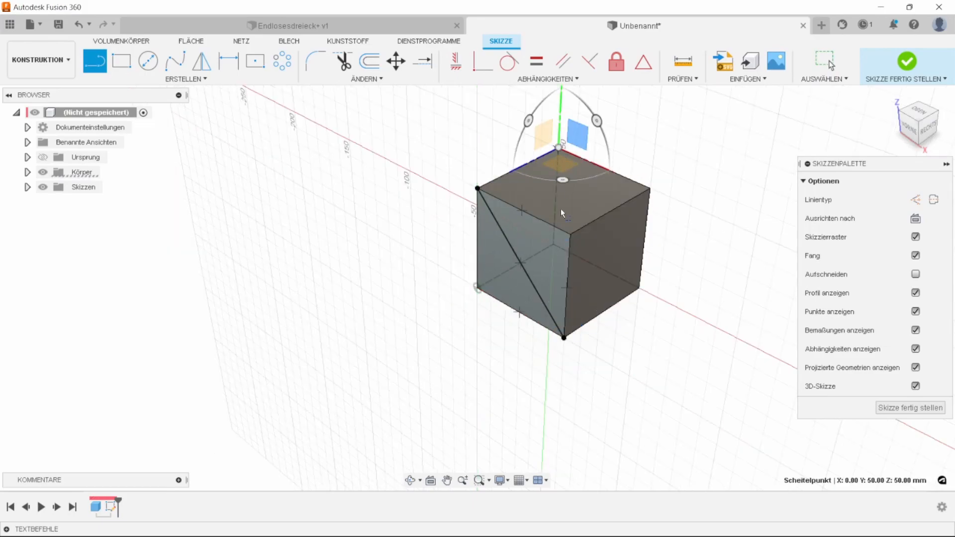
left_click(565, 340)
Measure the angle between the cube's face diagonal and its space diagonal
mouse_move(566, 342)
middle_mouse_down("shift")
mouse_move(649, 331)
mouse_move(462, 322)
mouse_move(534, 322)
middle_mouse_up("shift")
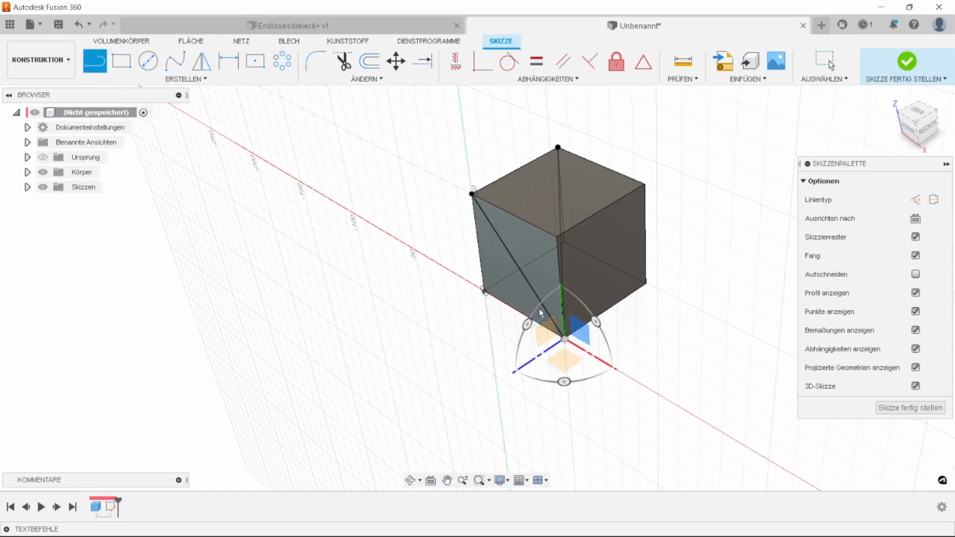
left_click(680, 73)
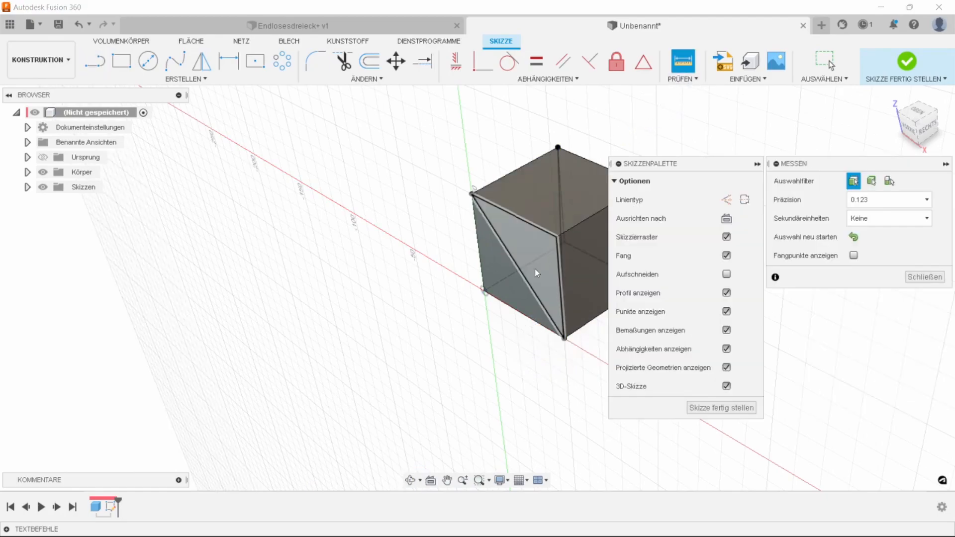
left_click(532, 282)
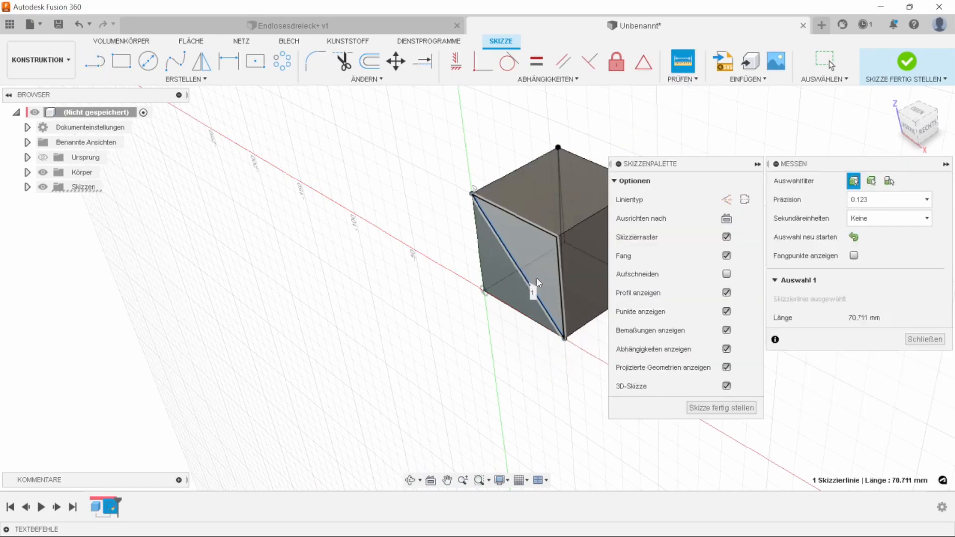
left_click(562, 262)
mouse_move(533, 270)
middle_mouse_down("shift")
mouse_move(544, 299)
mouse_move(556, 292)
middle_mouse_up("shift")
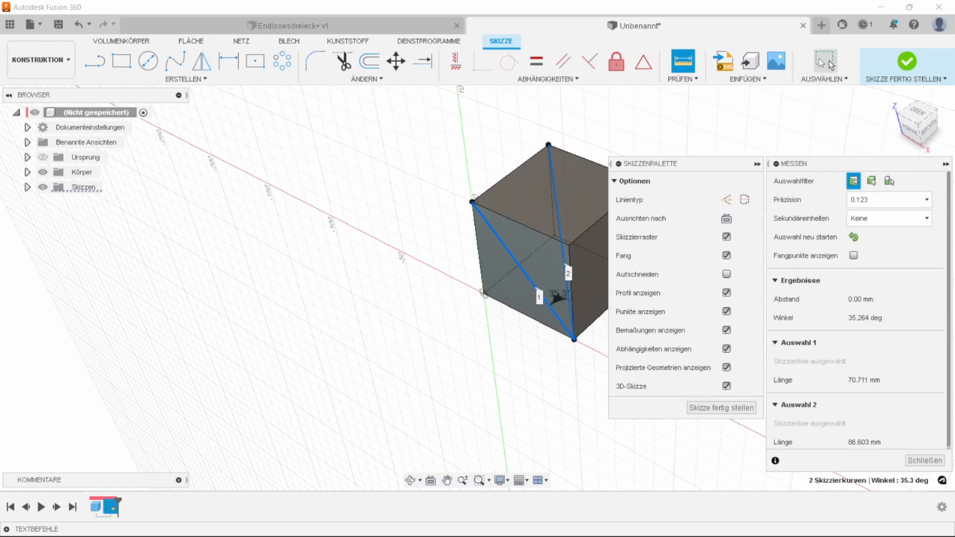
In another new design, sketch on the front plane a 50 mm line at 35.264° to the horizontal axis, starting at X -100
left_click(821, 24)
left_click(94, 61)
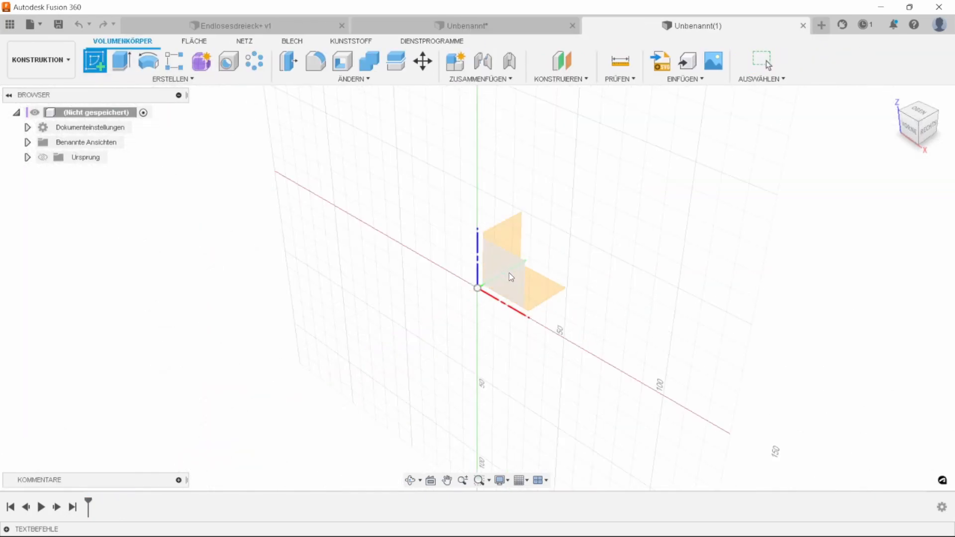
left_click(509, 274)
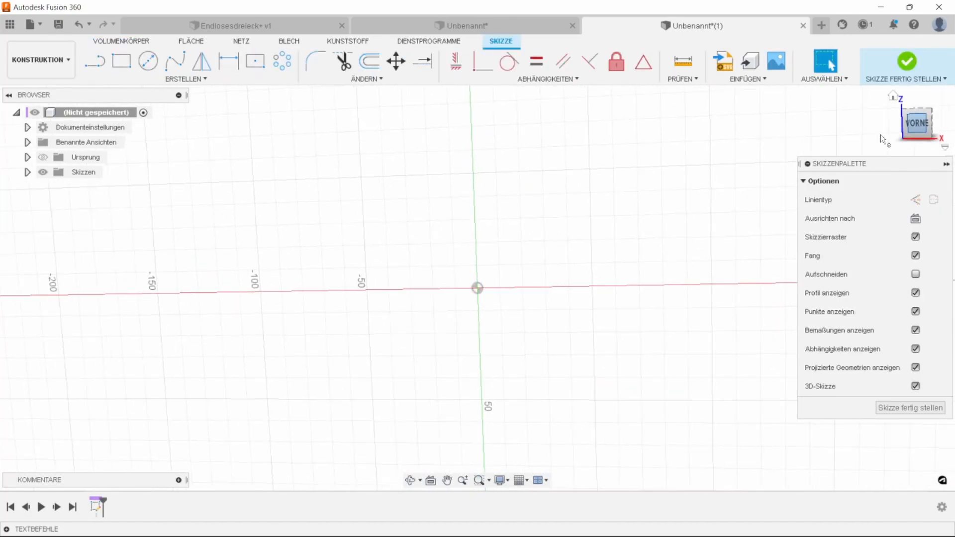
left_click(94, 66)
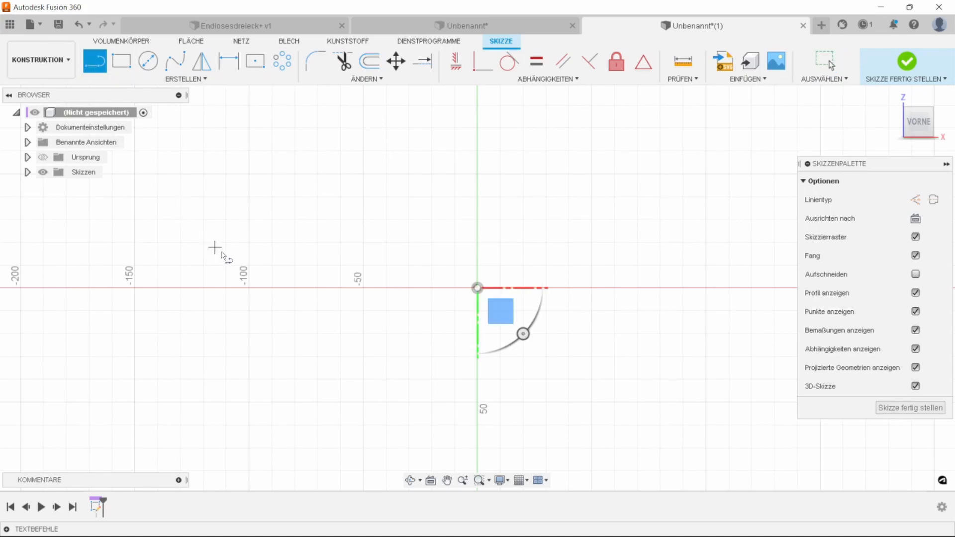
left_click(248, 287)
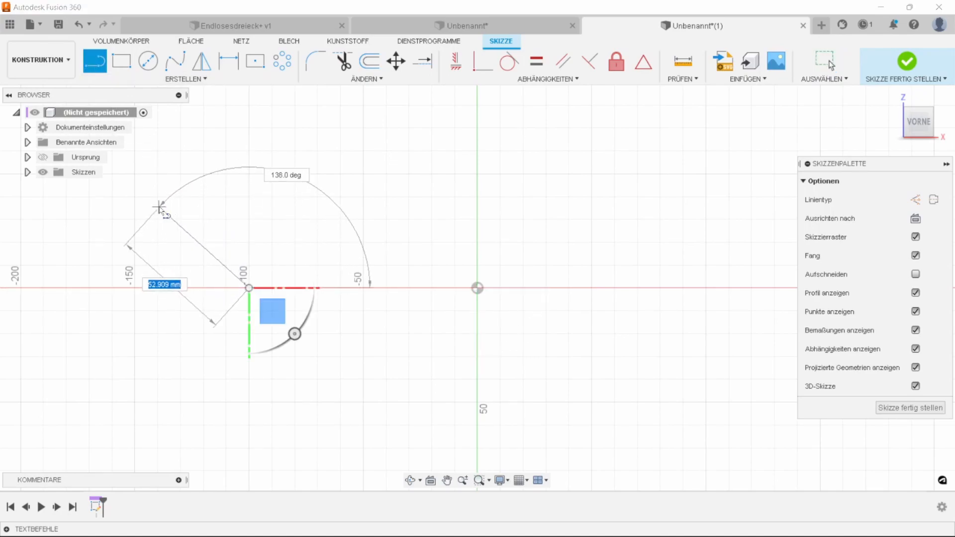
type("50")
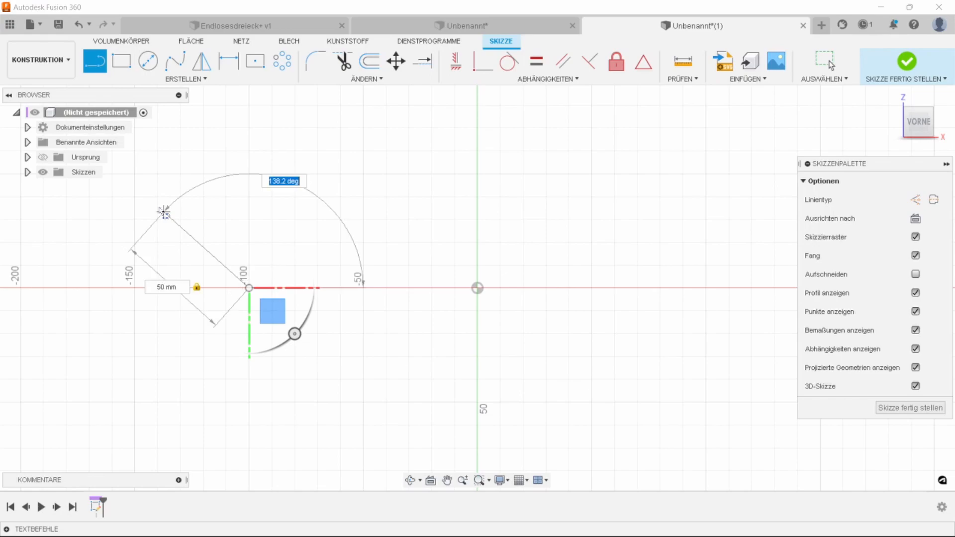
key("Tab")
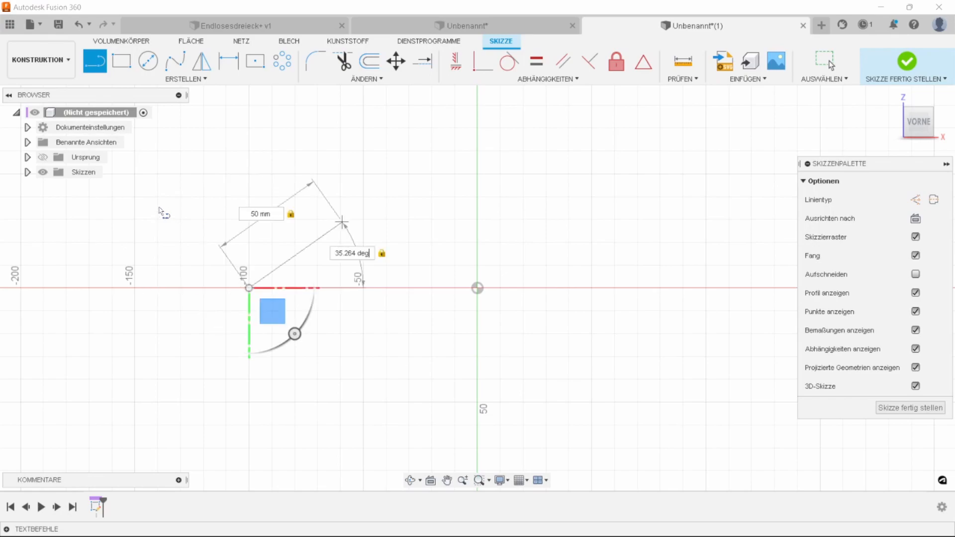
key("Return")
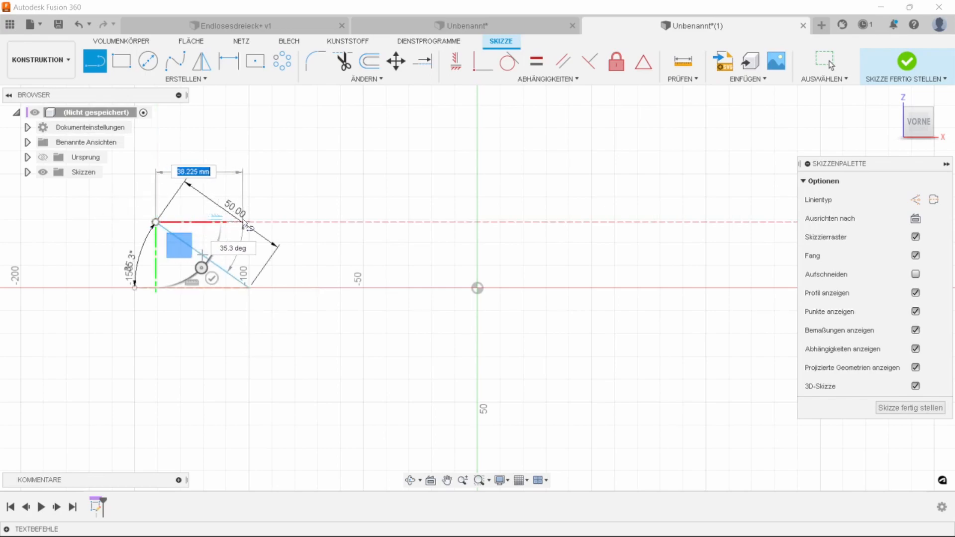
key("Escape")
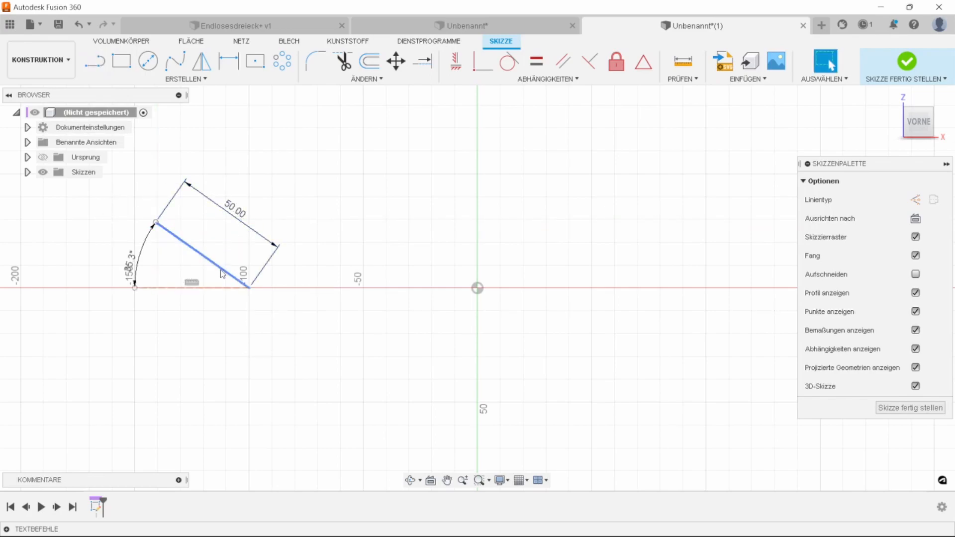
Copy the 50 mm line and paste it 200 mm further along the positive X axis
left_click(209, 263)
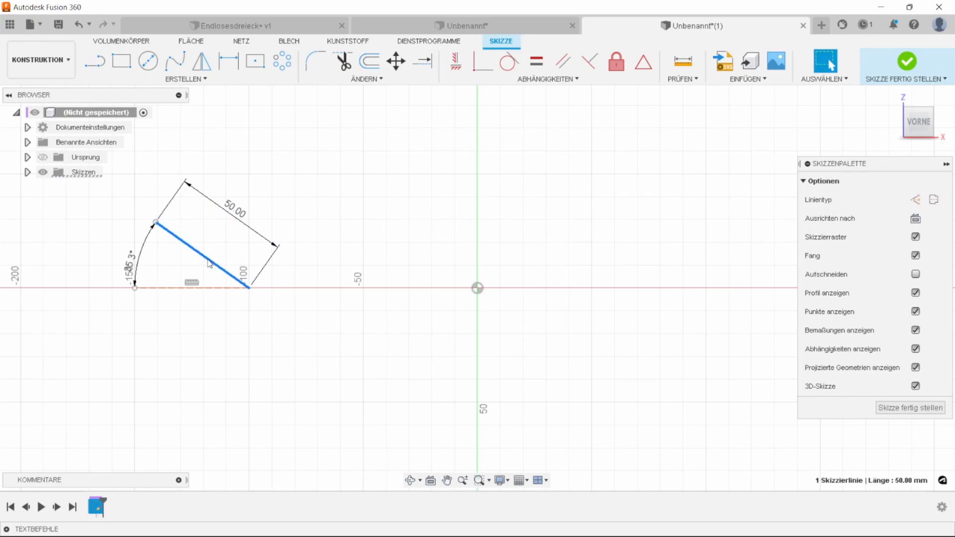
right_click(209, 264)
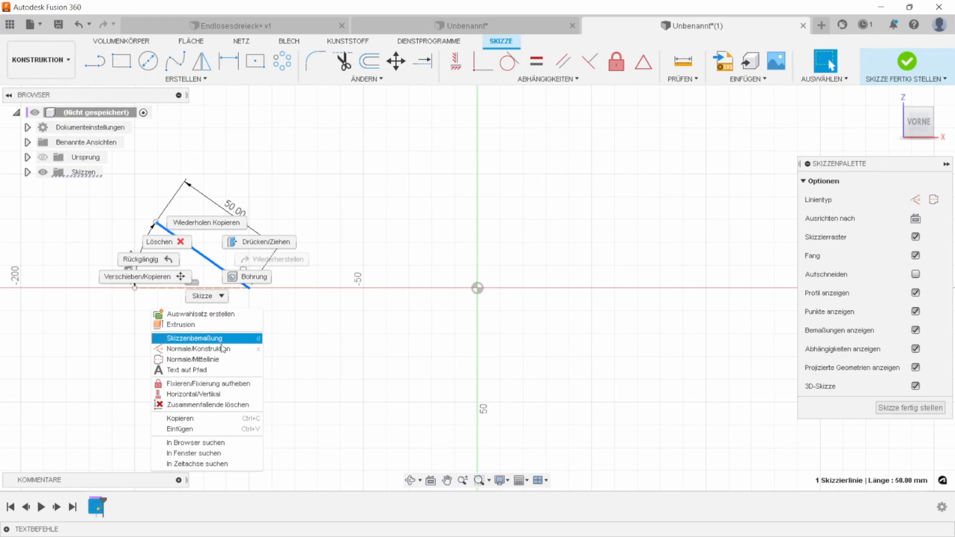
left_click(214, 418)
right_click(242, 351)
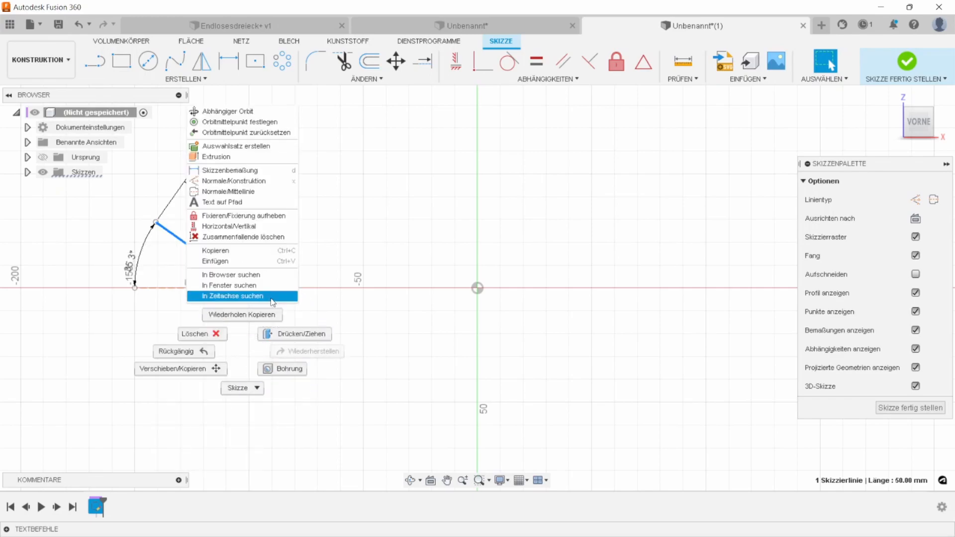
left_click(215, 261)
left_click_drag(215, 267, 580, 267)
scroll(362, 203, "down", 2)
scroll(309, 202, "down", 2)
type("200")
key("Return")
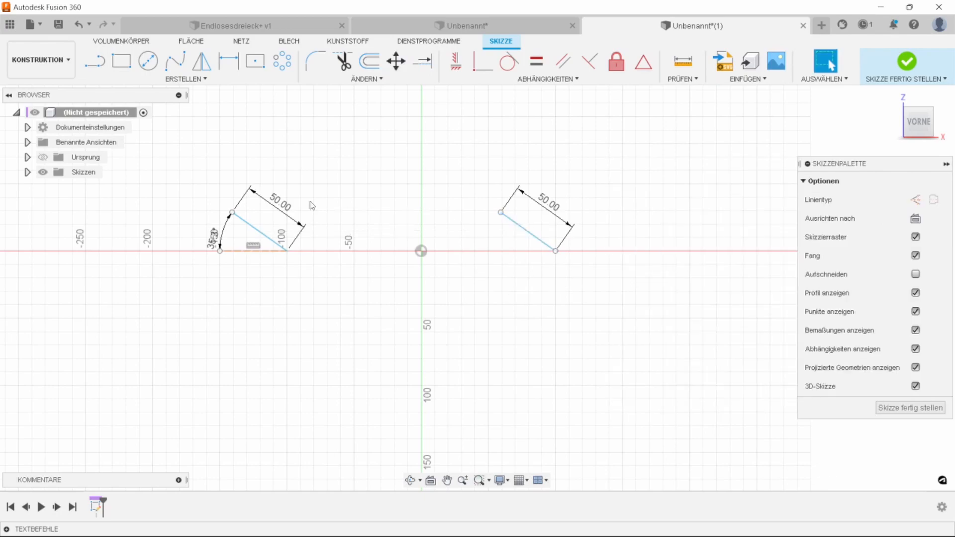
Draw a fit point spline from the original line's lower endpoint to the copied line's upper endpoint
scroll(380, 196, "up", 2)
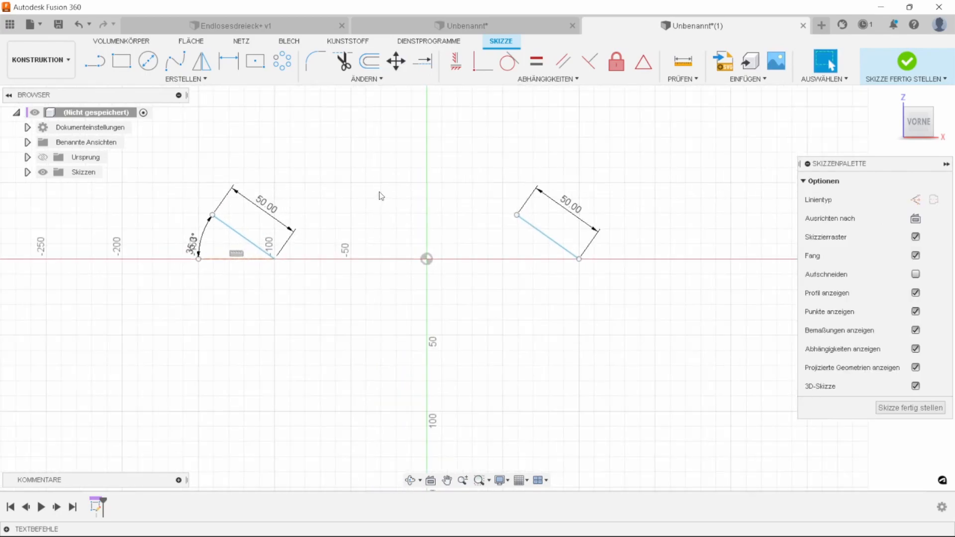
scroll(403, 227, "up", 1)
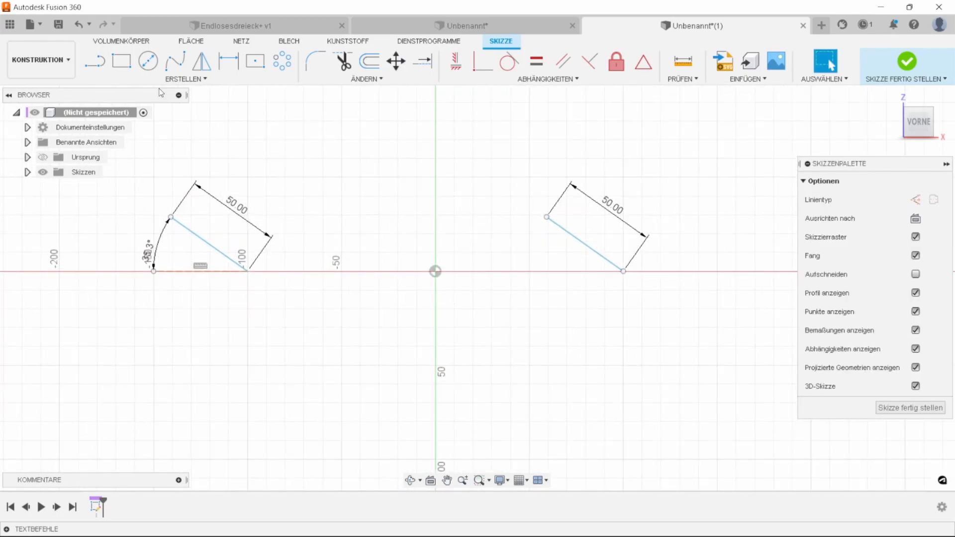
left_click(175, 61)
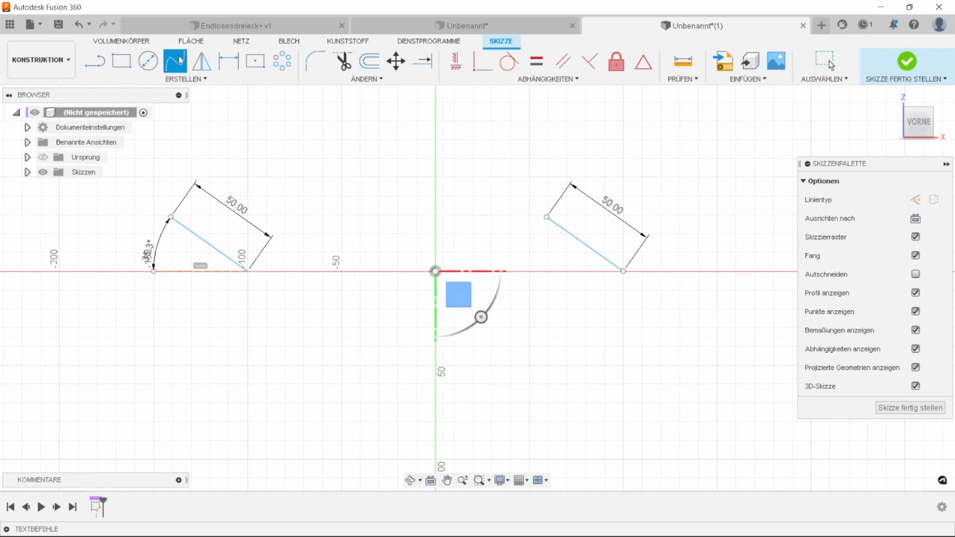
left_click(247, 271)
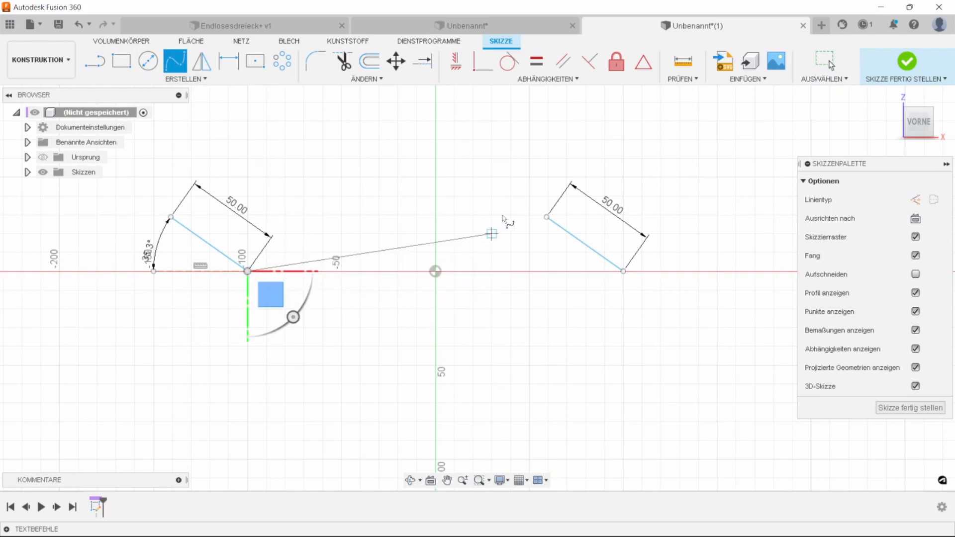
left_click(546, 217)
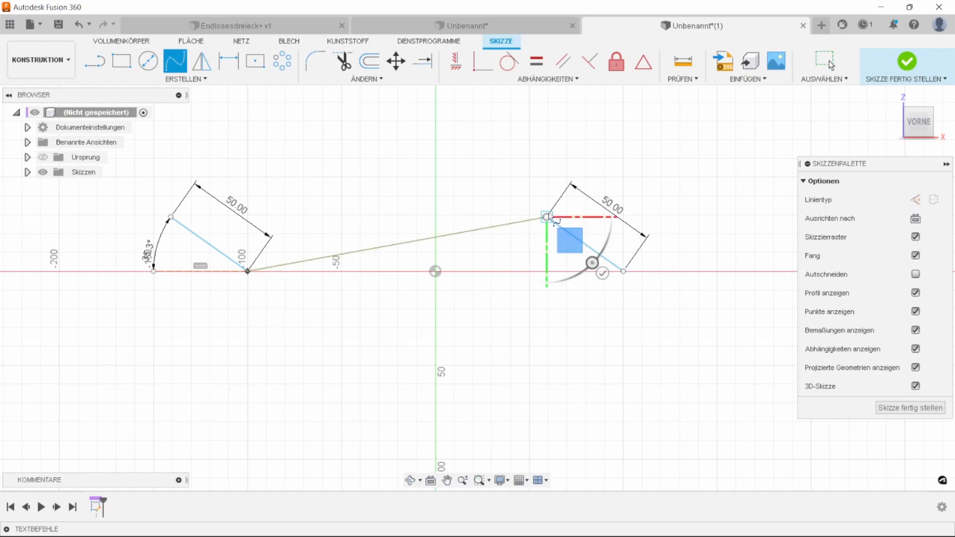
key("Escape")
Make the spline tangent to the 50 mm line at each of its ends and finish the sketch
left_click(501, 225)
left_click(508, 60)
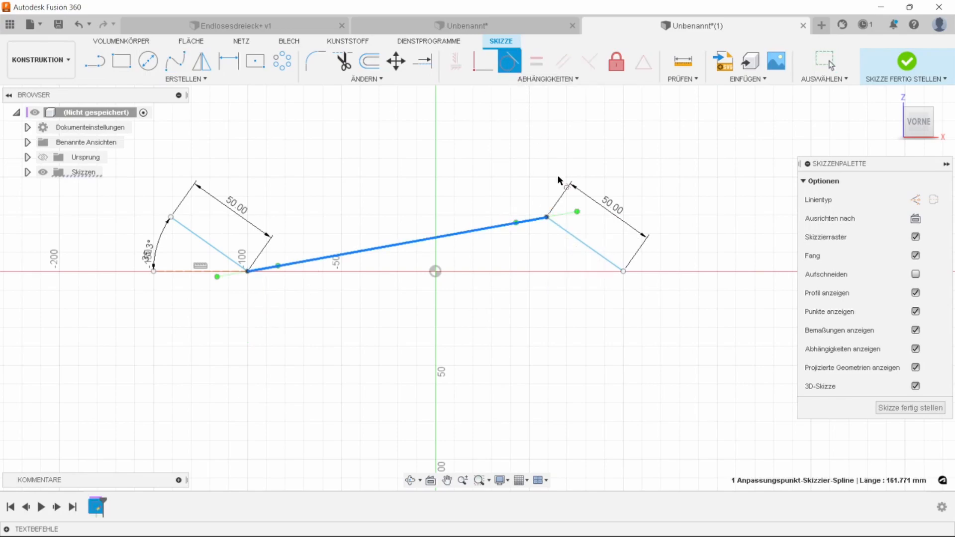
left_click(576, 238)
left_click(290, 252)
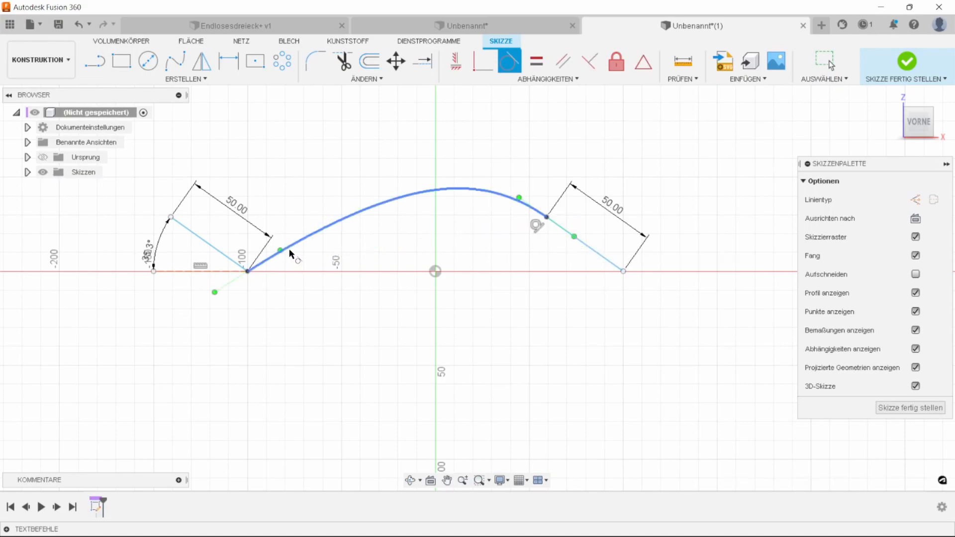
left_click(229, 259)
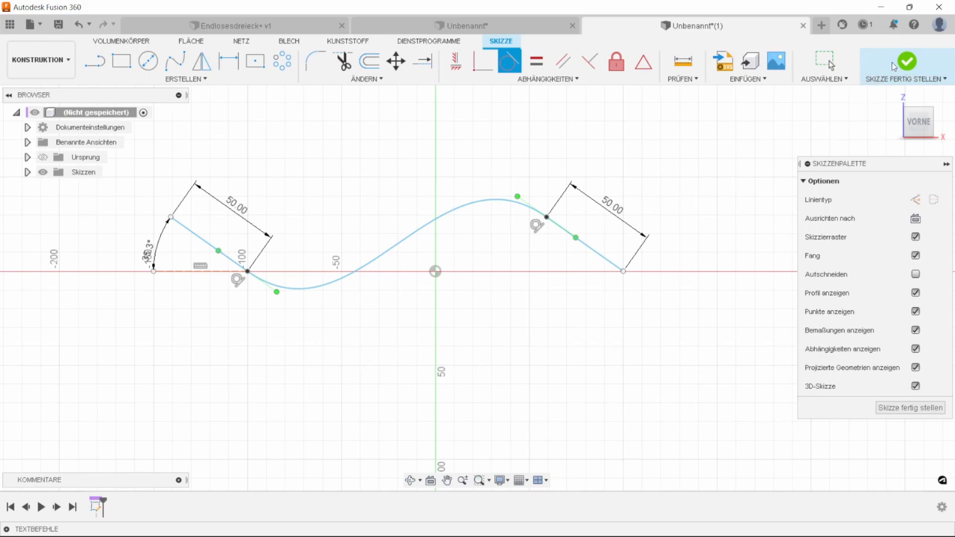
left_click(907, 60)
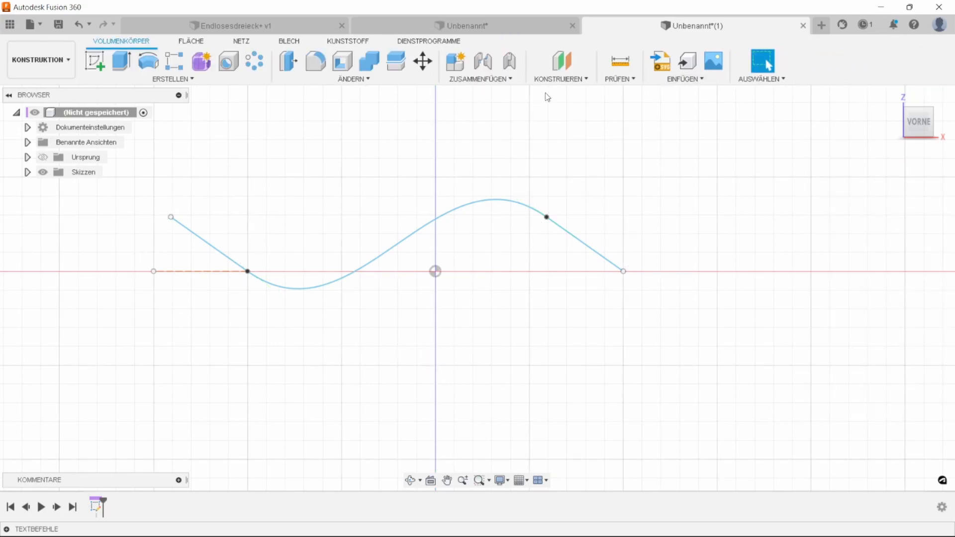
Create a plane along the tangent-chained path at proportional distance 0, at the copied line's lower endpoint
left_click(558, 80)
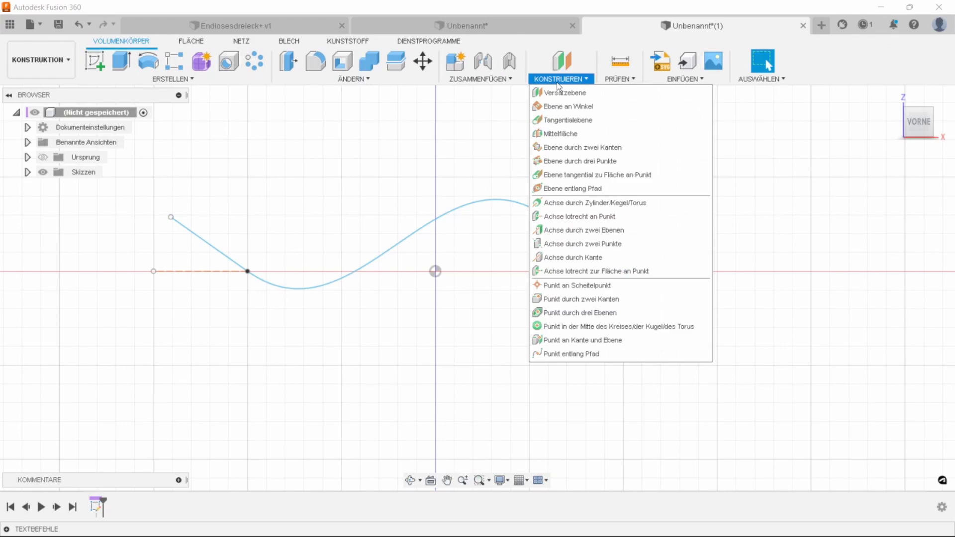
left_click(577, 188)
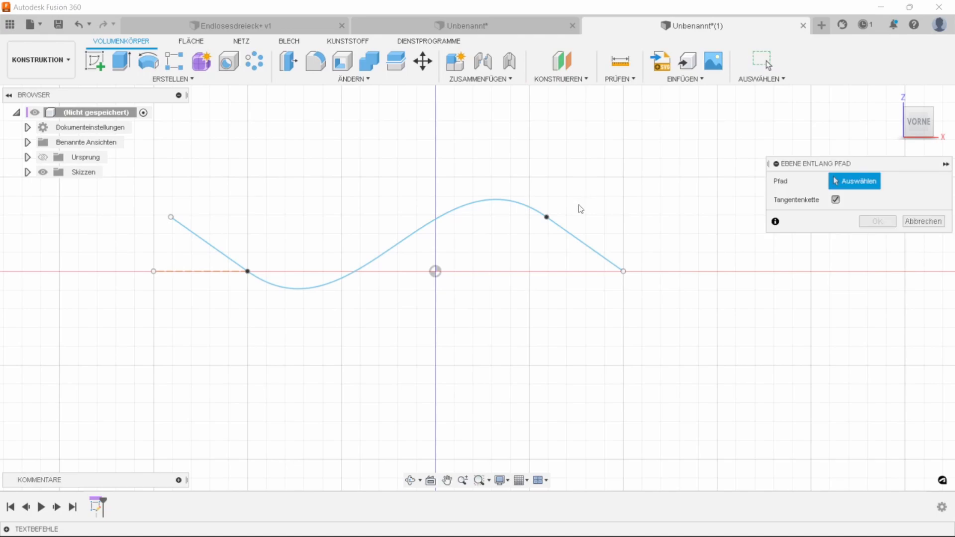
left_click(590, 257)
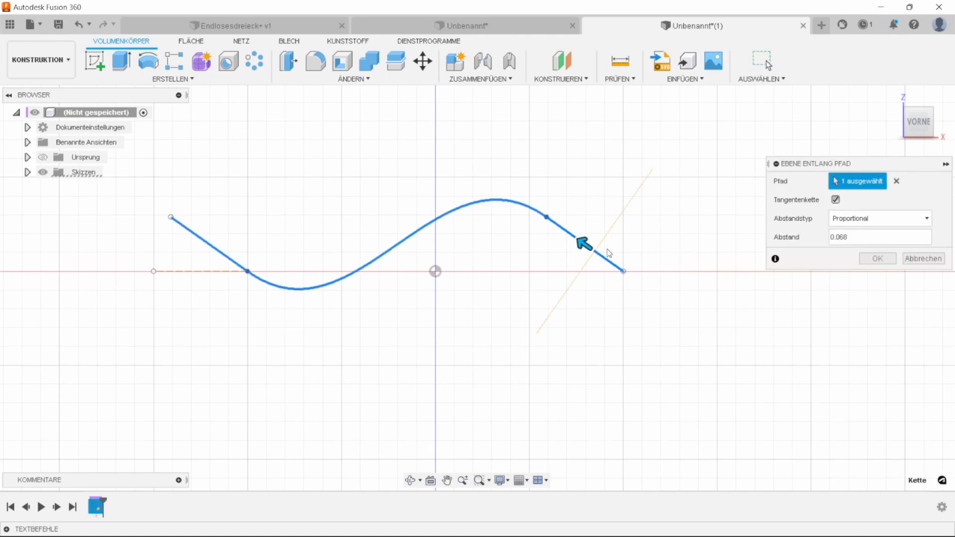
left_click_drag(584, 244, 633, 262)
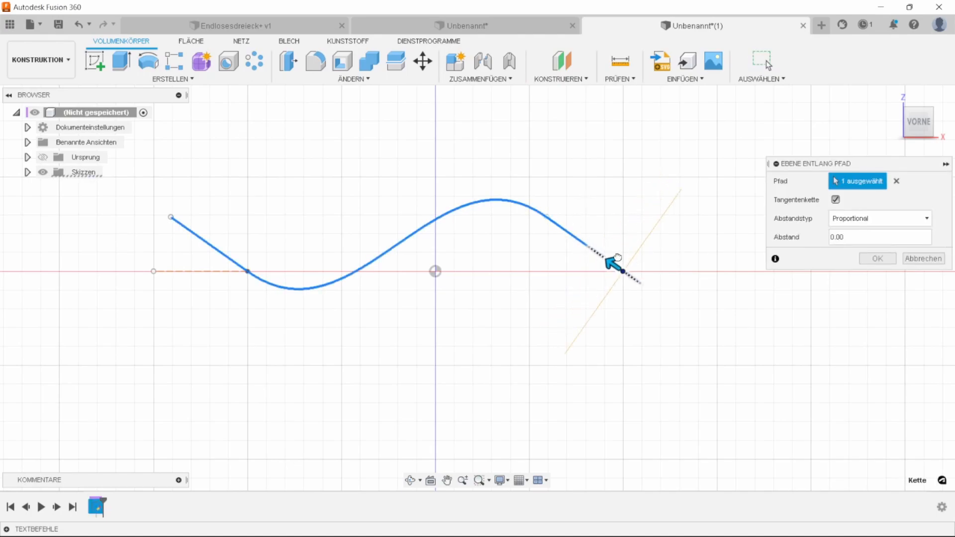
left_click(878, 259)
Sketch a 50 x 50 mm center rectangle on the new plane, centred on the path's endpoint
middle_click_drag(780, 272, 720, 282, "shift")
left_click(95, 60)
left_click(512, 255)
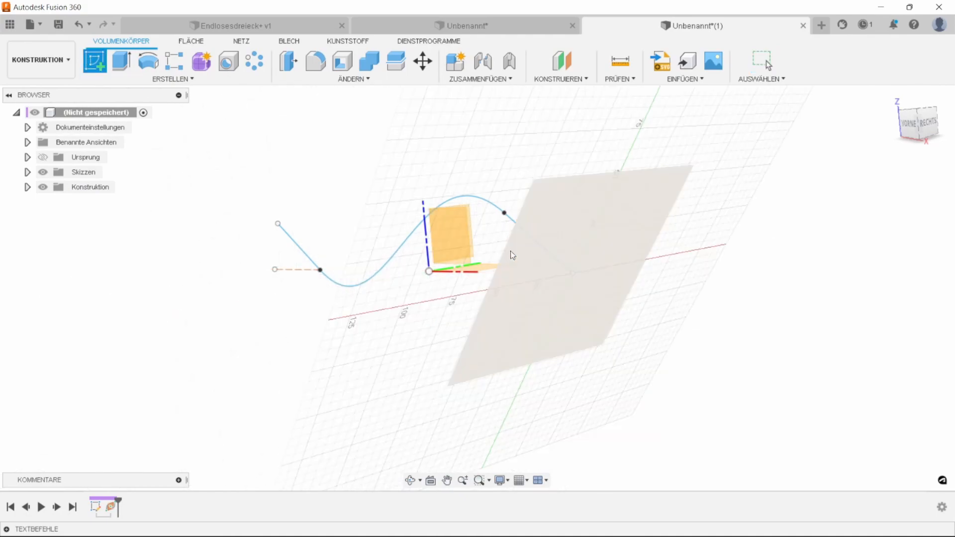
left_click(547, 301)
mouse_move(549, 293)
middle_mouse_down("shift")
mouse_move(504, 278)
mouse_move(503, 259)
middle_mouse_up("shift")
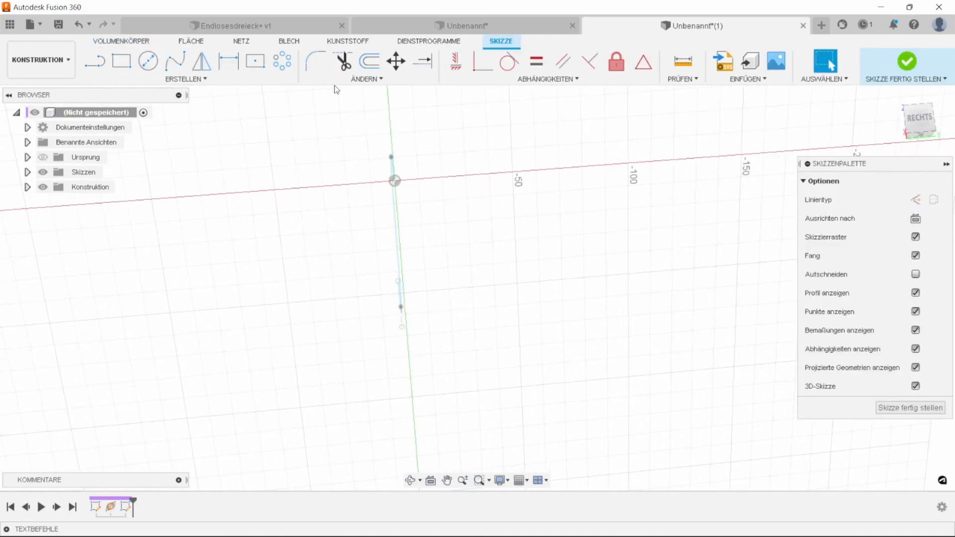
left_click(262, 66)
middle_click_drag(396, 181, 479, 250, "shift")
scroll(490, 264, "up", 3)
left_click(456, 207)
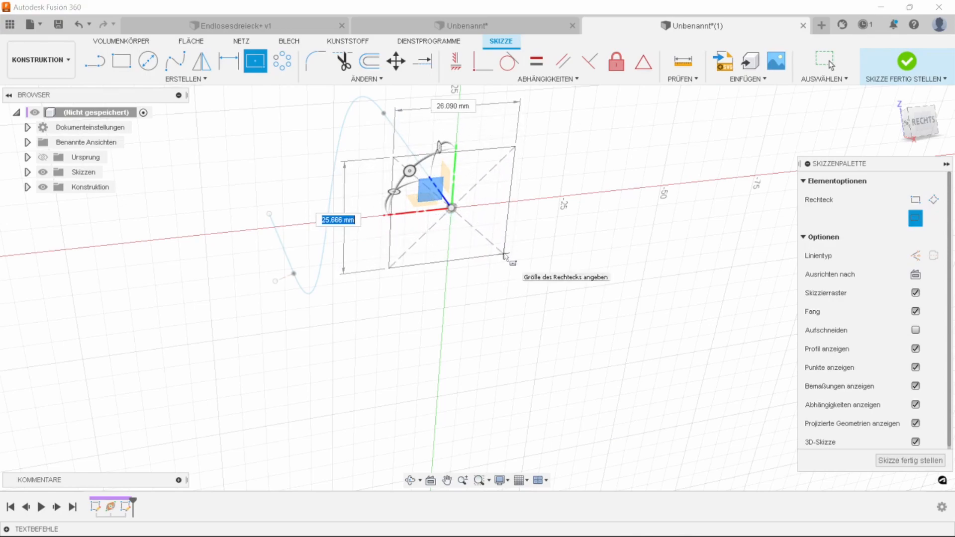
type("50")
key("Tab")
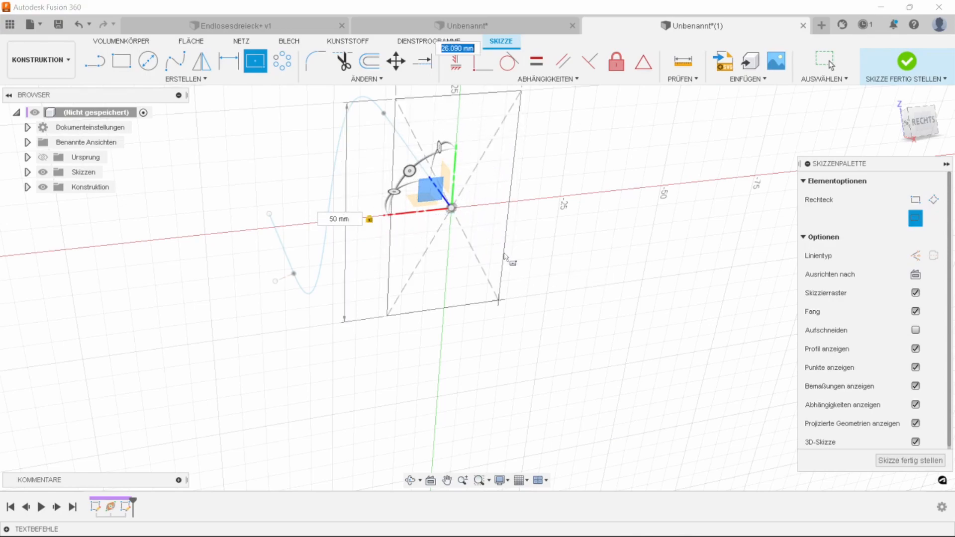
type("50")
key("Tab")
key("Return")
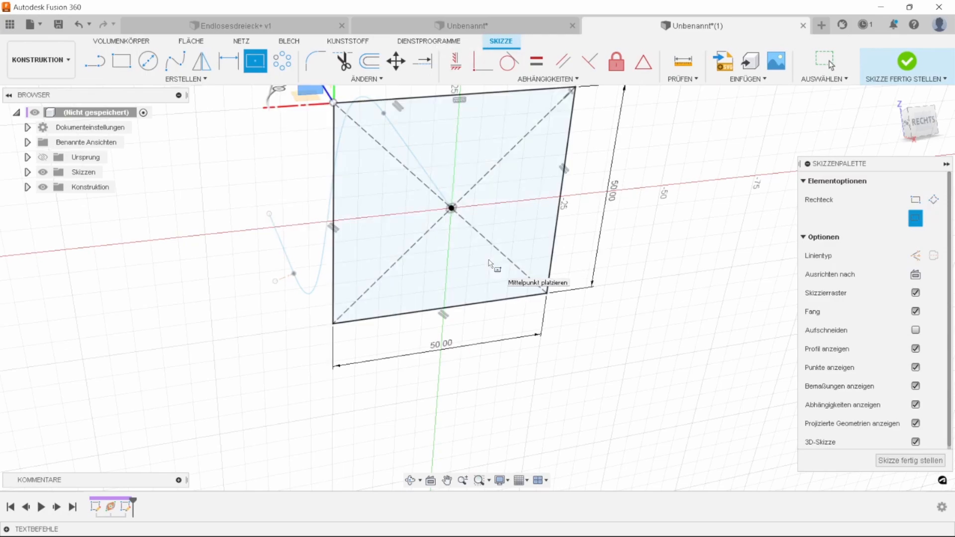
scroll(459, 266, "down", 3)
mouse_move(447, 262)
middle_mouse_down("shift")
mouse_move(418, 252)
mouse_move(433, 258)
middle_mouse_up("shift")
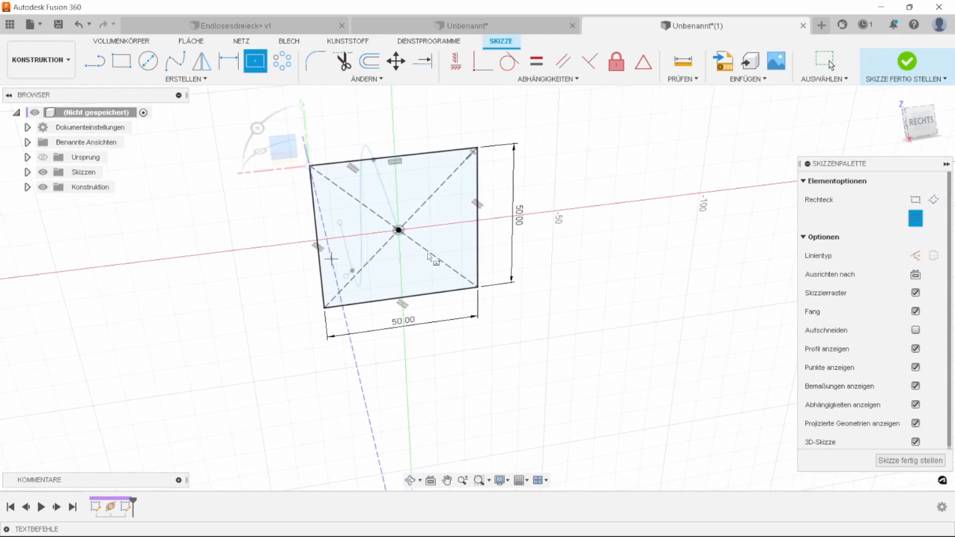
left_click(396, 61)
left_click(360, 183)
left_click(398, 230)
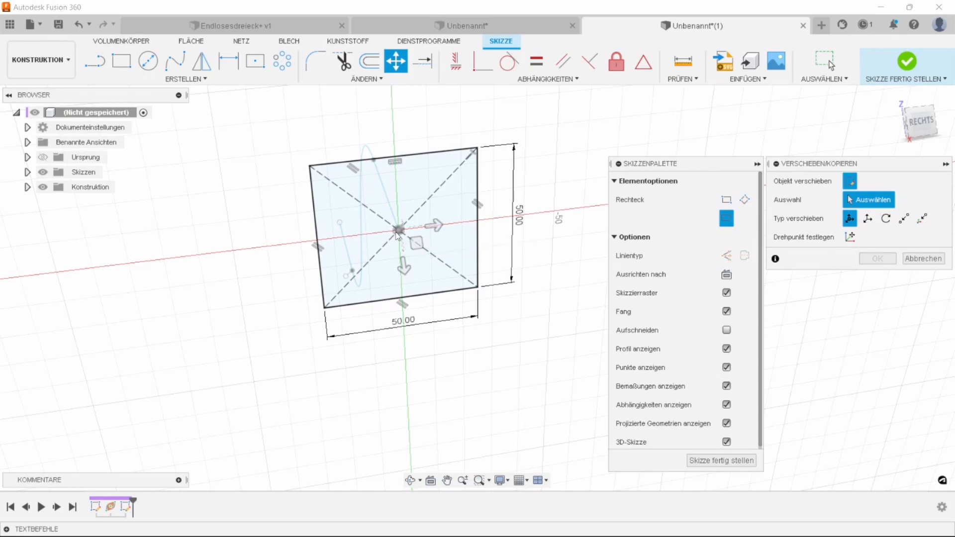
key("Escape")
Rotate the whole square 45° about a pivot at its centre point and finish the sketch
mouse_move(275, 145)
left_mouse_down()
mouse_move(546, 328)
mouse_move(546, 339)
left_mouse_up()
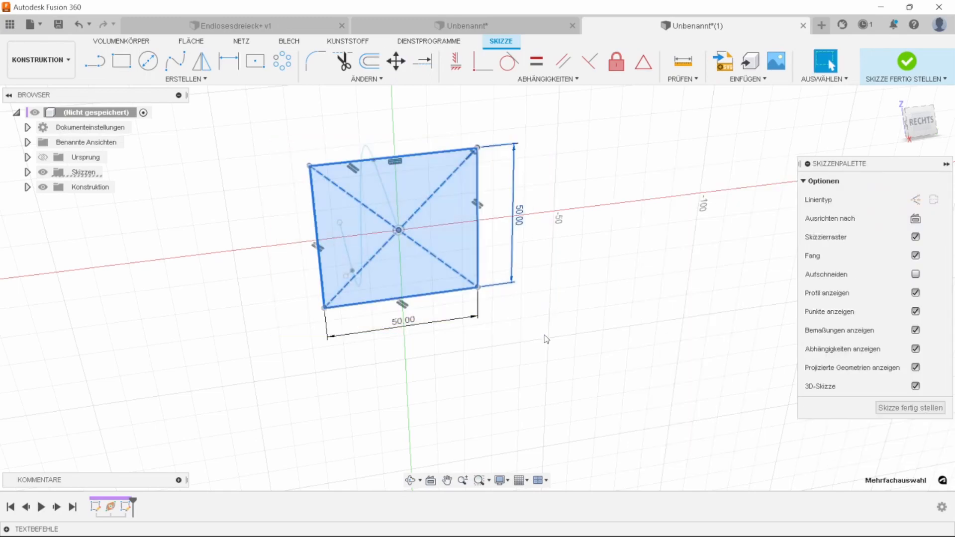
left_click(393, 65)
left_click(849, 237)
left_click(399, 230)
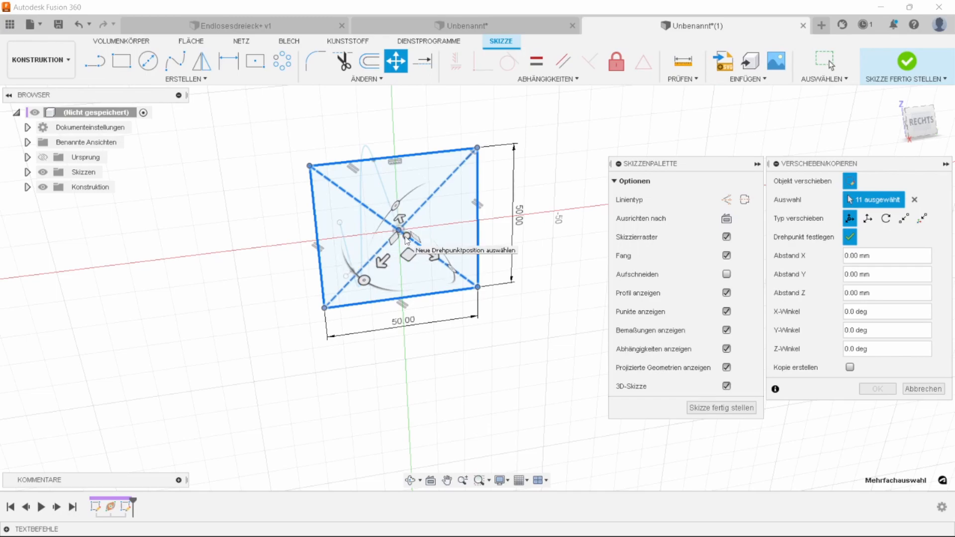
middle_click_drag(402, 238, 517, 259, "shift")
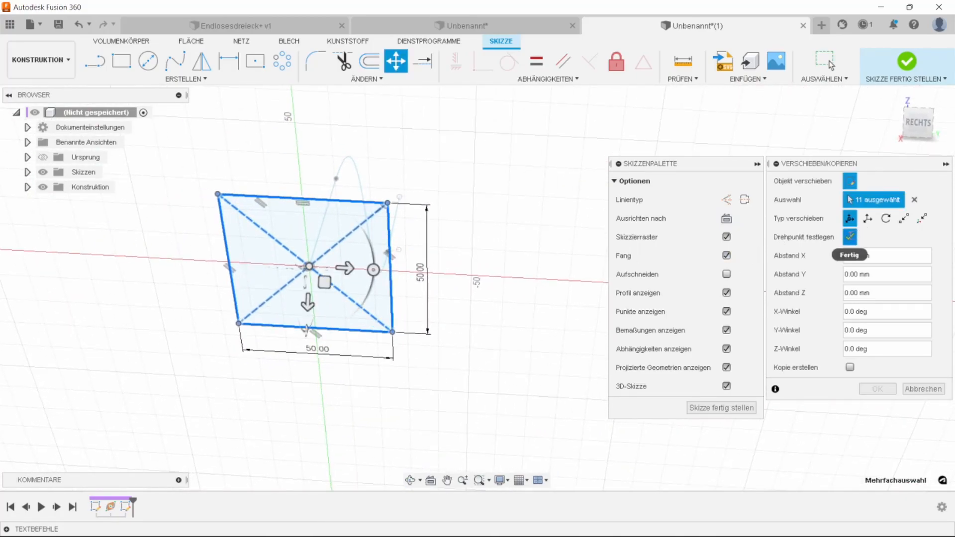
left_click(849, 237)
middle_click_drag(596, 285, 617, 292, "shift")
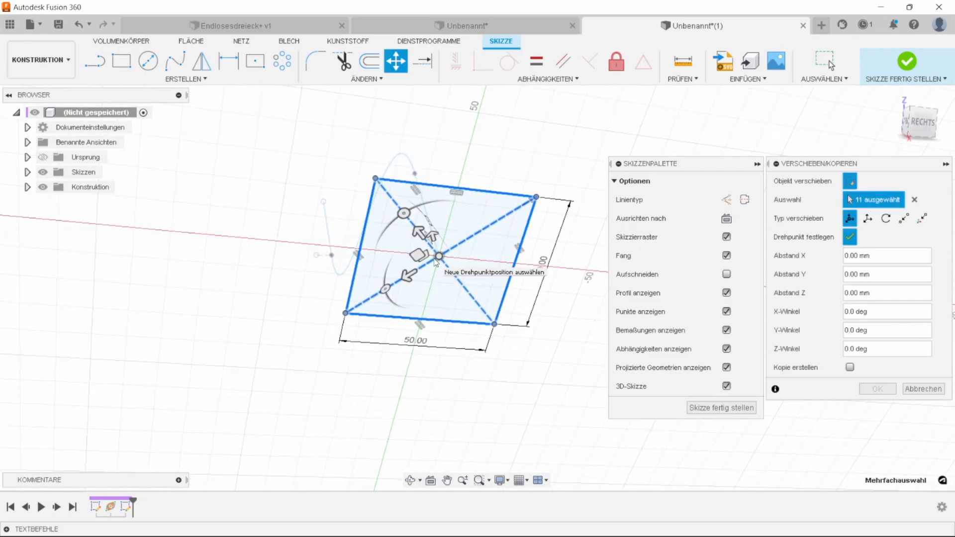
mouse_move(434, 259)
middle_mouse_down("shift")
mouse_move(467, 253)
mouse_move(452, 262)
middle_mouse_up("shift")
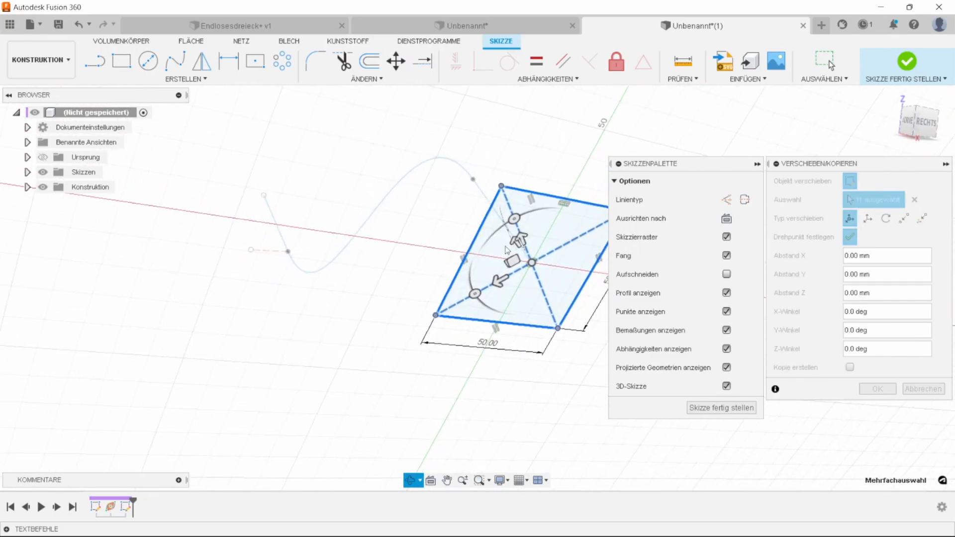
scroll(517, 243, "up", 3)
middle_click_drag(516, 243, 435, 226)
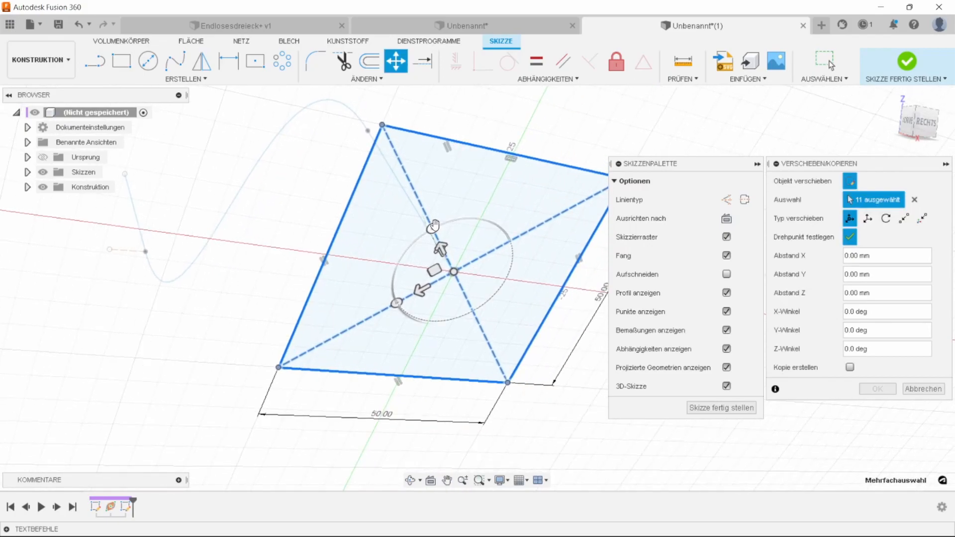
left_click_drag(434, 229, 441, 229)
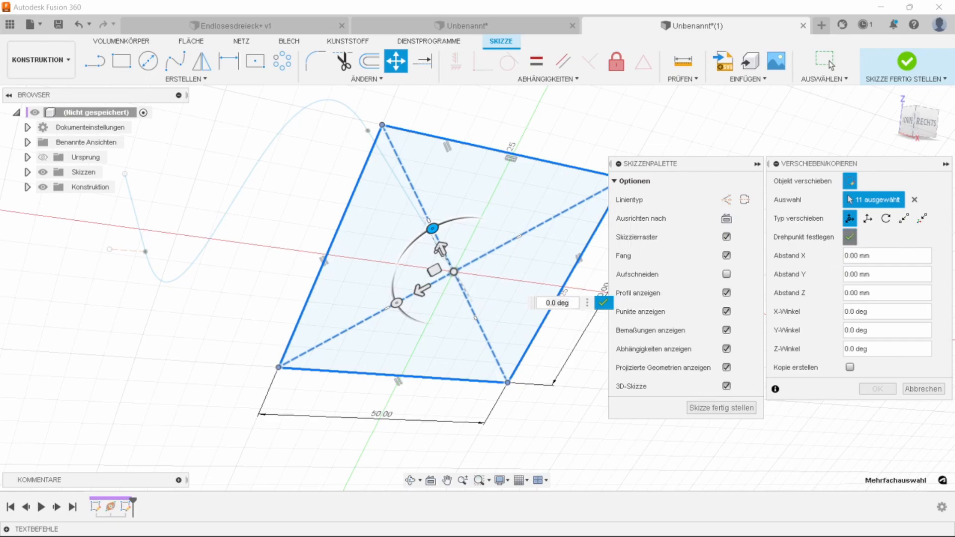
left_click(850, 237)
left_click_drag(432, 227, 475, 231)
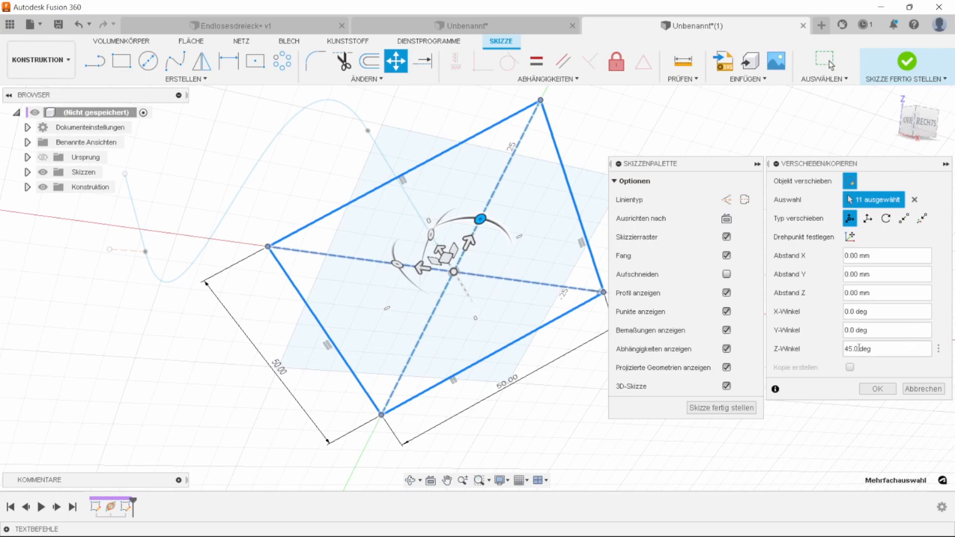
left_click(881, 390)
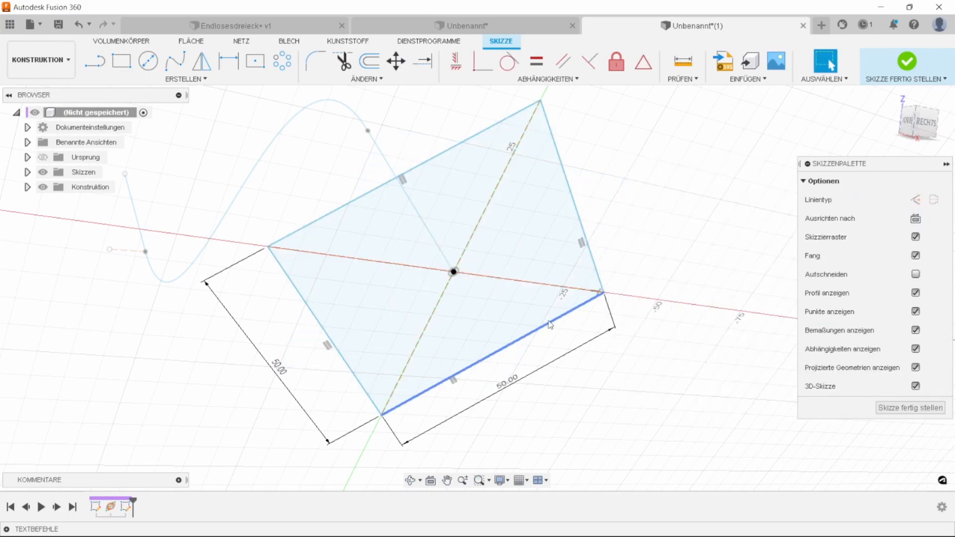
scroll(455, 310, "down", 4)
mouse_move(343, 277)
middle_mouse_down("shift")
mouse_move(464, 245)
mouse_move(487, 271)
mouse_move(492, 333)
mouse_move(437, 305)
mouse_move(417, 238)
mouse_move(448, 219)
middle_mouse_up("shift")
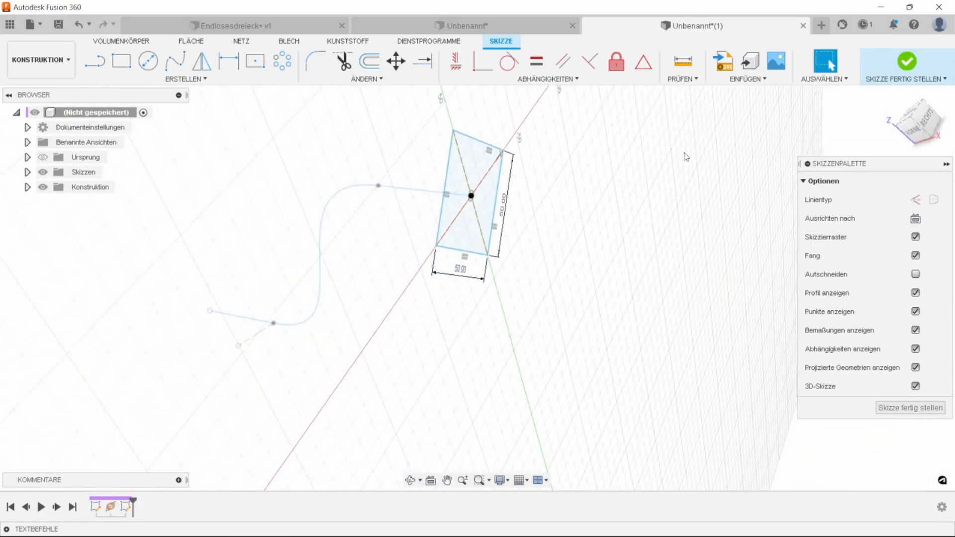
left_click(906, 61)
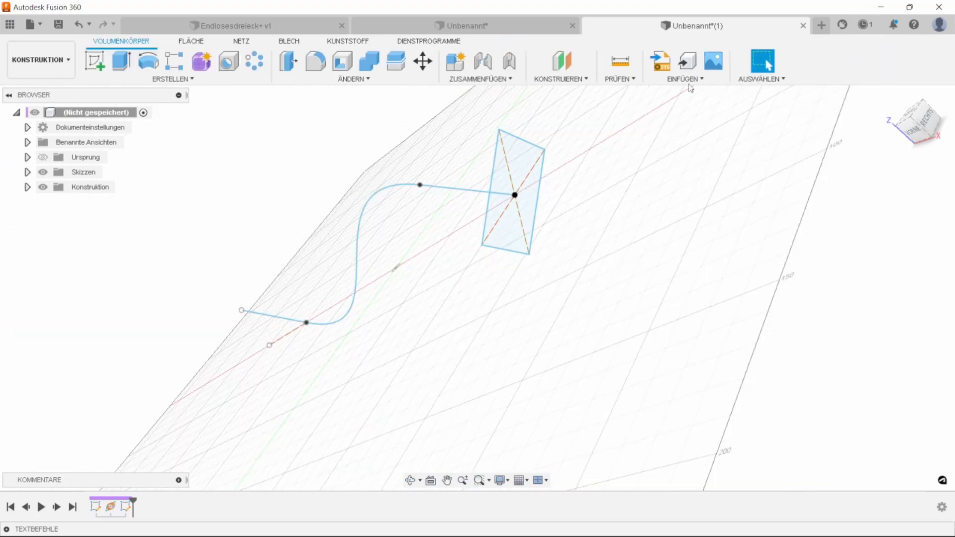
Sweep the square profile along the full line-and-spline path as a new body, with perpendicular orientation and distance 1.00
left_click(174, 79)
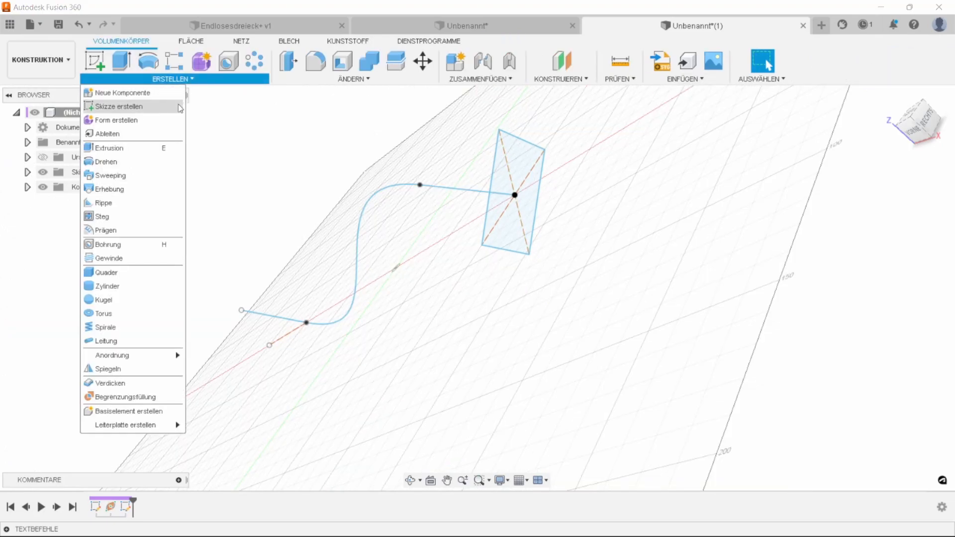
left_click(150, 179)
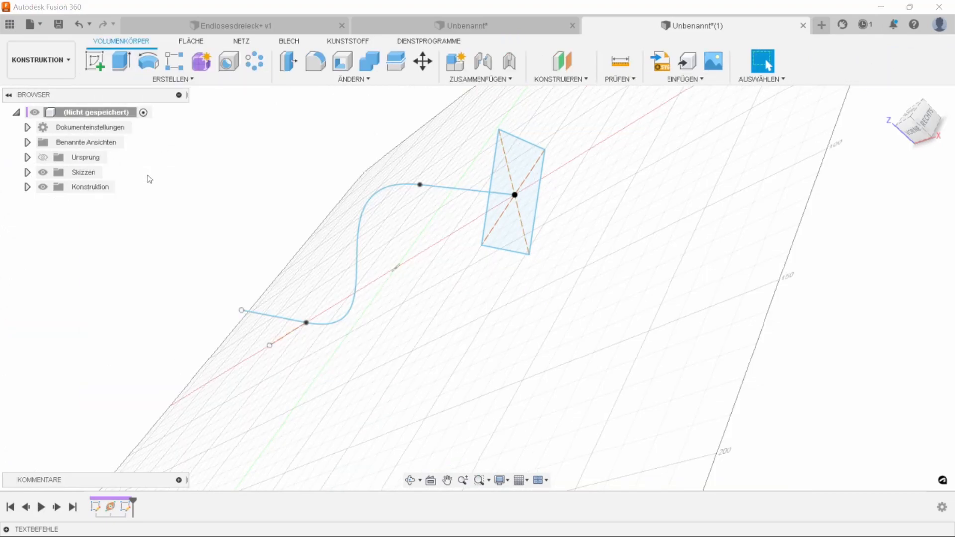
left_click(509, 216)
left_click(880, 238)
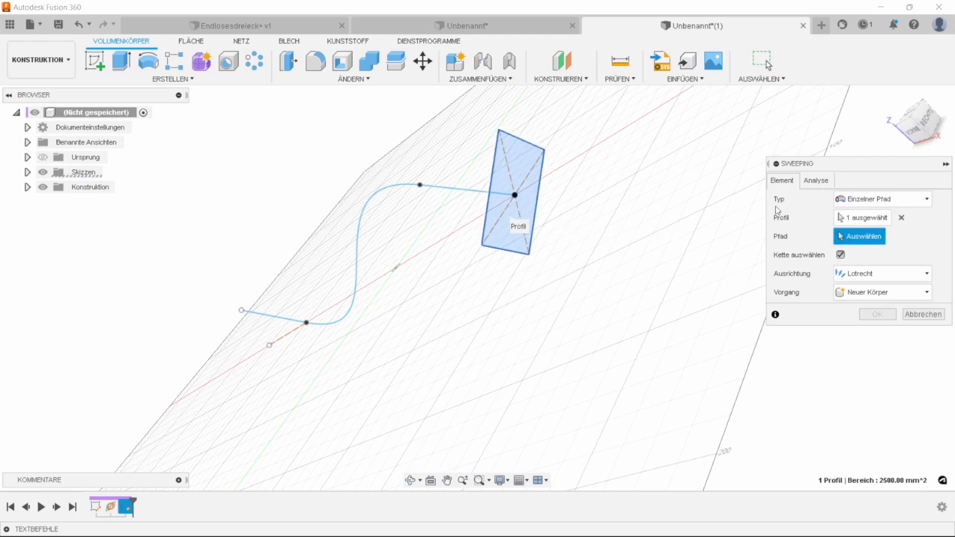
left_click(468, 190)
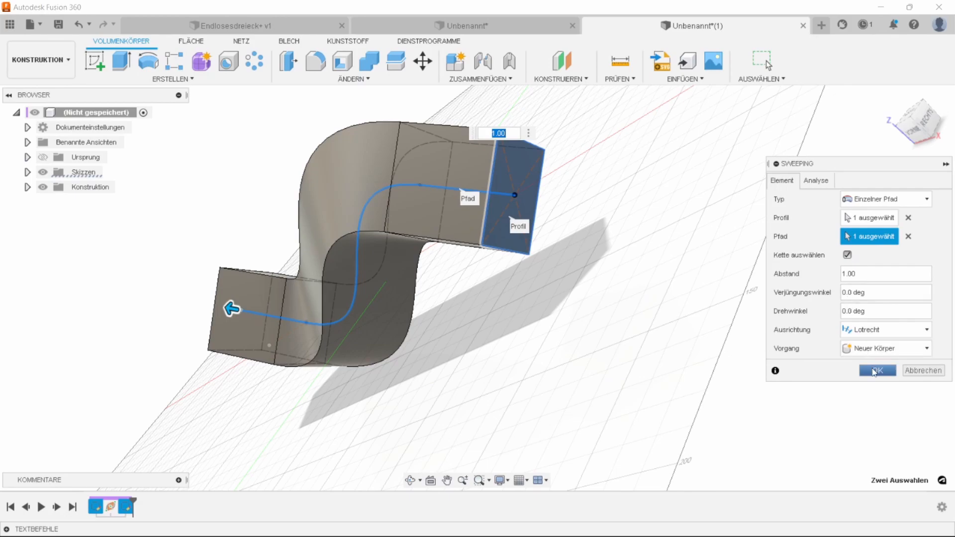
left_click(875, 372)
Copy the swept bar and rotate the copy -90° about a pivot on its end block
middle_click_drag(843, 354, 662, 231, "shift")
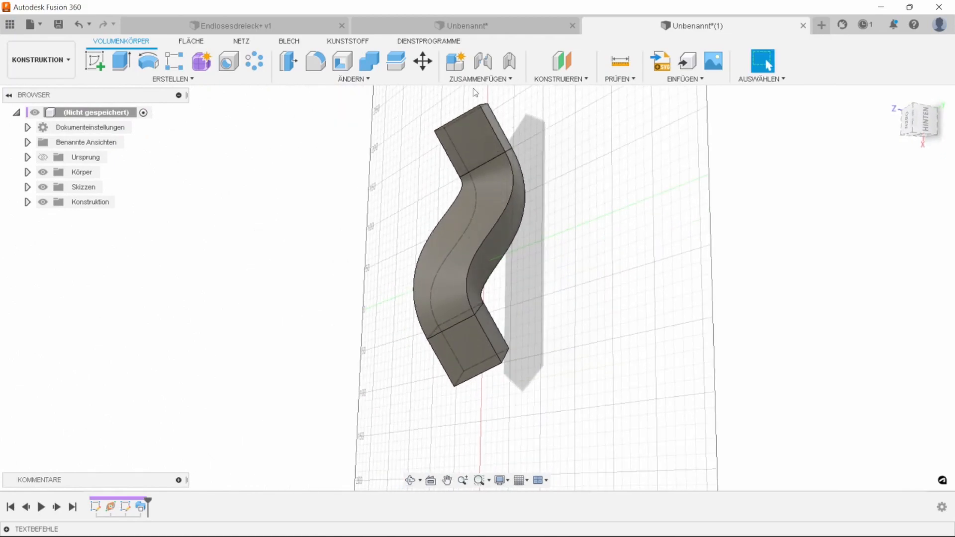
left_click(432, 67)
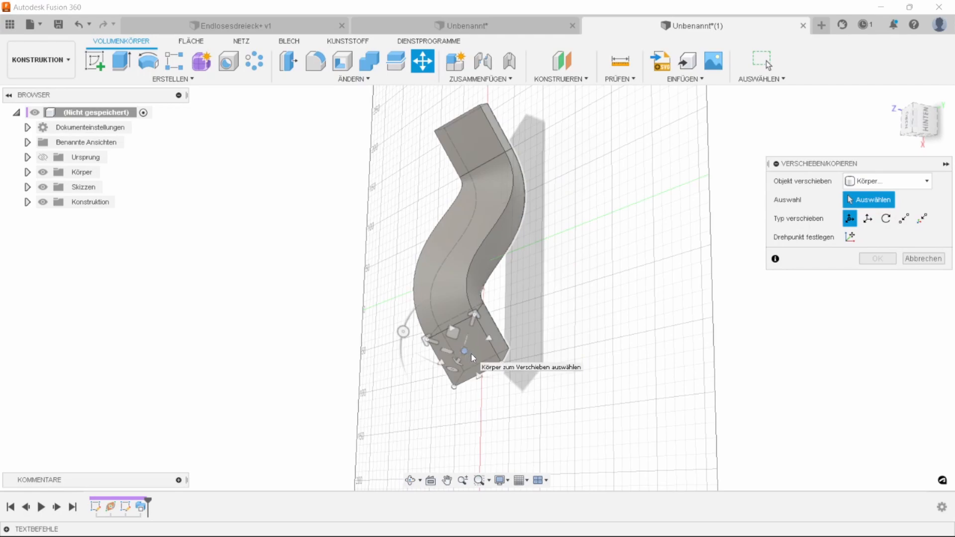
left_click(471, 354)
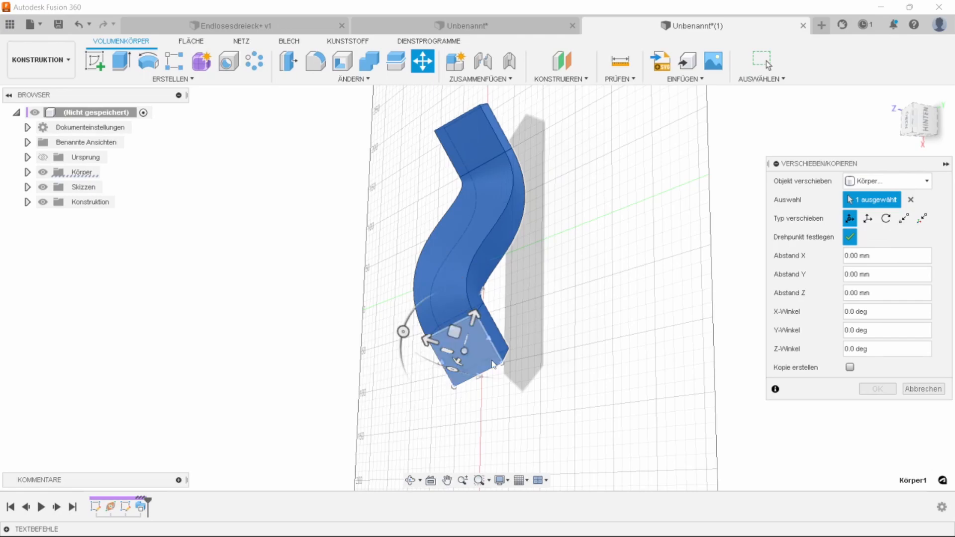
left_click_drag(404, 332, 446, 311)
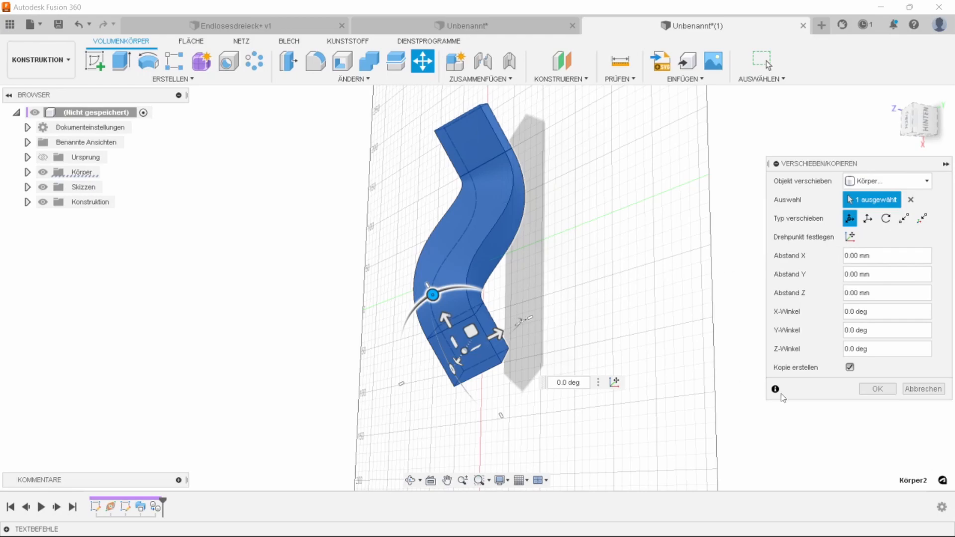
left_click_drag(433, 294, 506, 329)
middle_click_drag(559, 358, 642, 281, "shift")
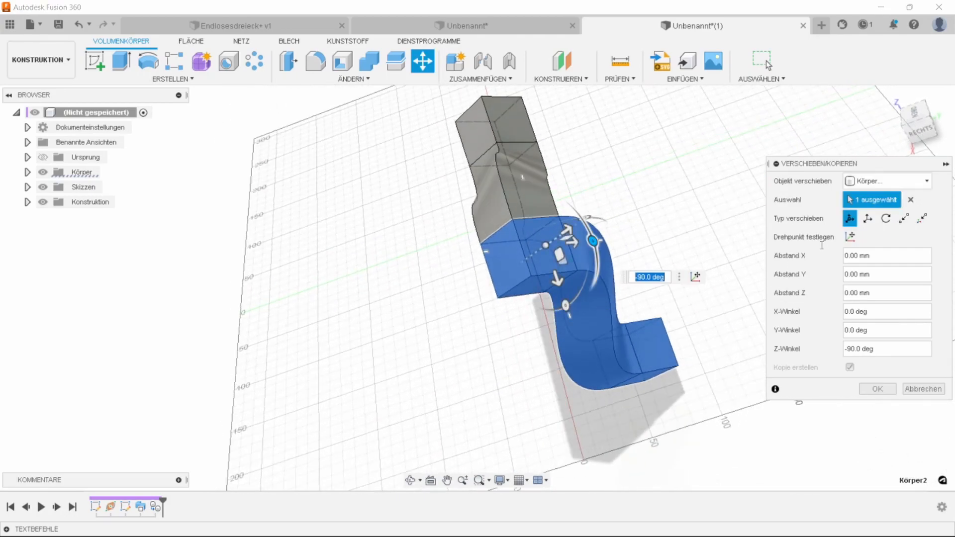
Reset the pivot to the copied bar's end face, rotate the copy about it to form the second side, and finish the move
left_click(850, 237)
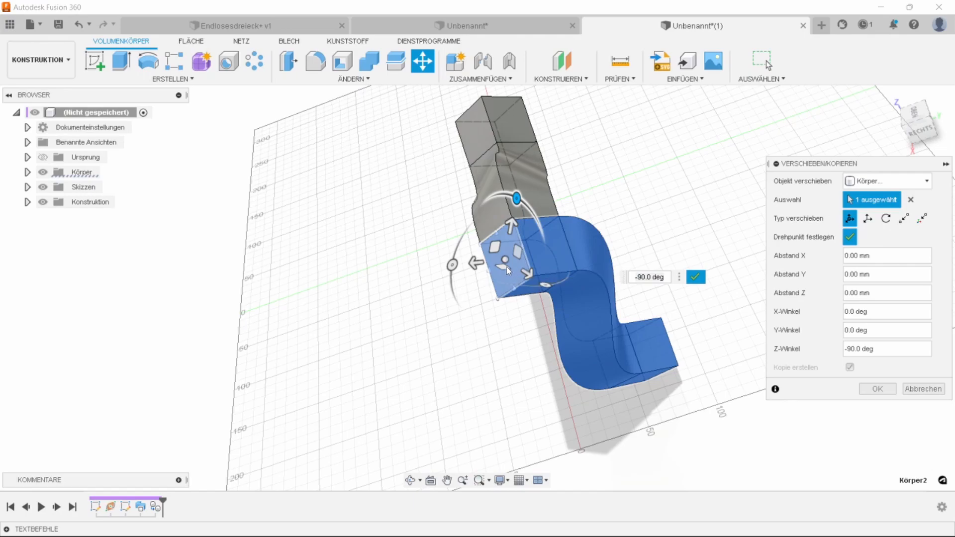
left_click(506, 270)
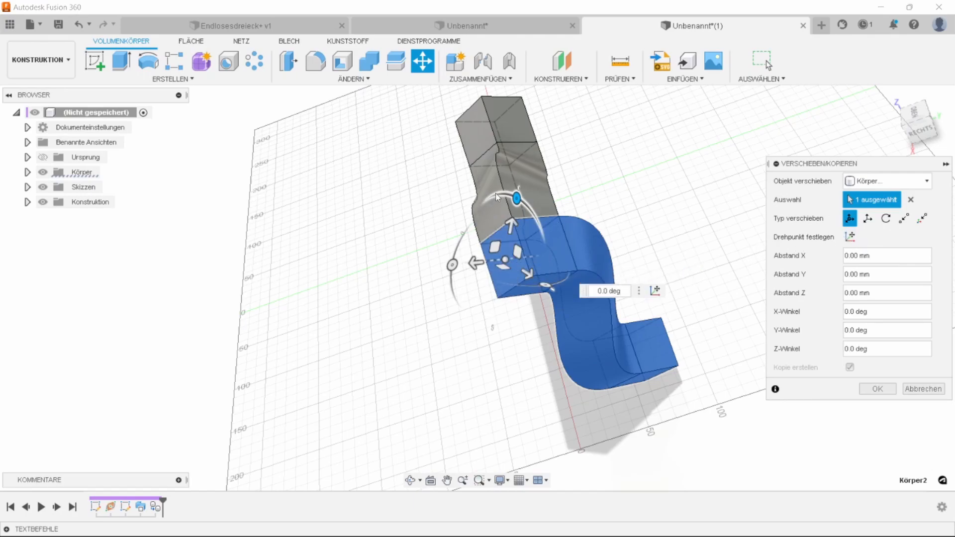
left_click_drag(517, 199, 545, 257)
middle_click_drag(544, 258, 570, 284, "shift")
scroll(529, 261, "down", 3)
left_click(878, 388)
Select the second bar for moving and set the pivot on the side face of its free end block
middle_click_drag(871, 379, 710, 321, "shift")
scroll(619, 324, "up", 3)
left_click(422, 62)
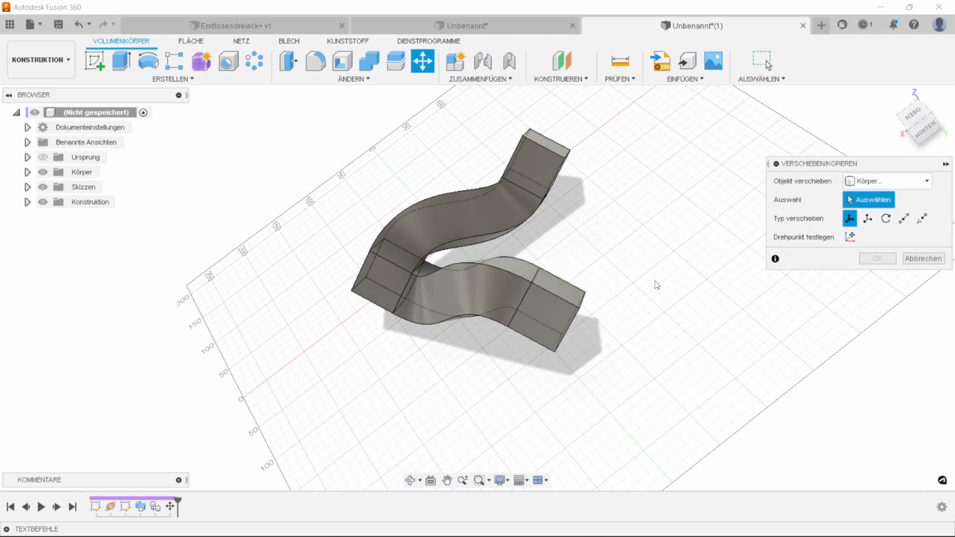
middle_click_drag(612, 286, 632, 268, "shift")
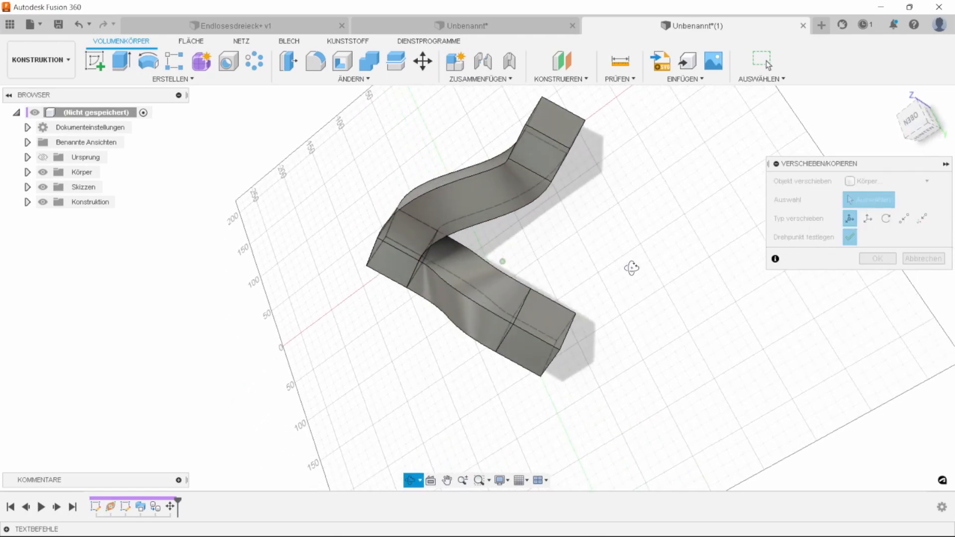
left_click(540, 327)
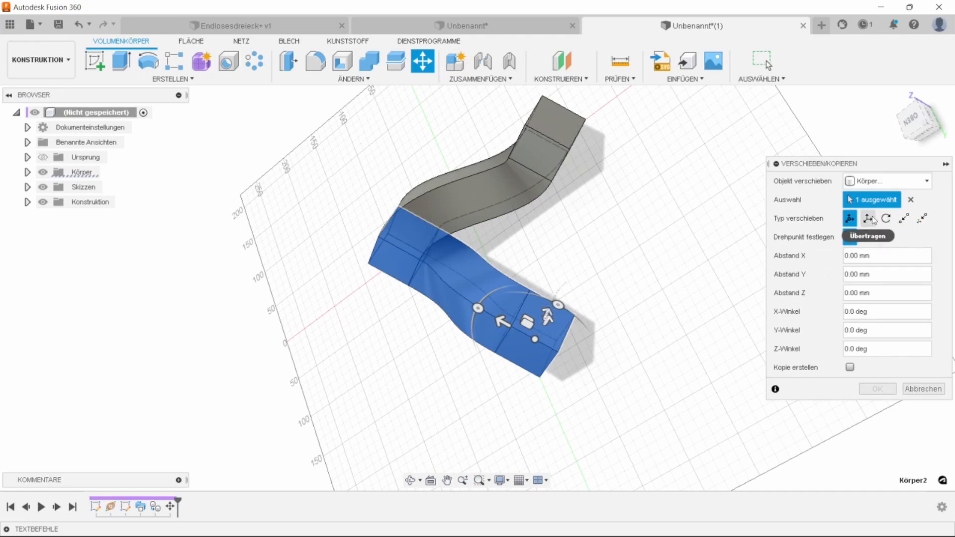
left_click(910, 199)
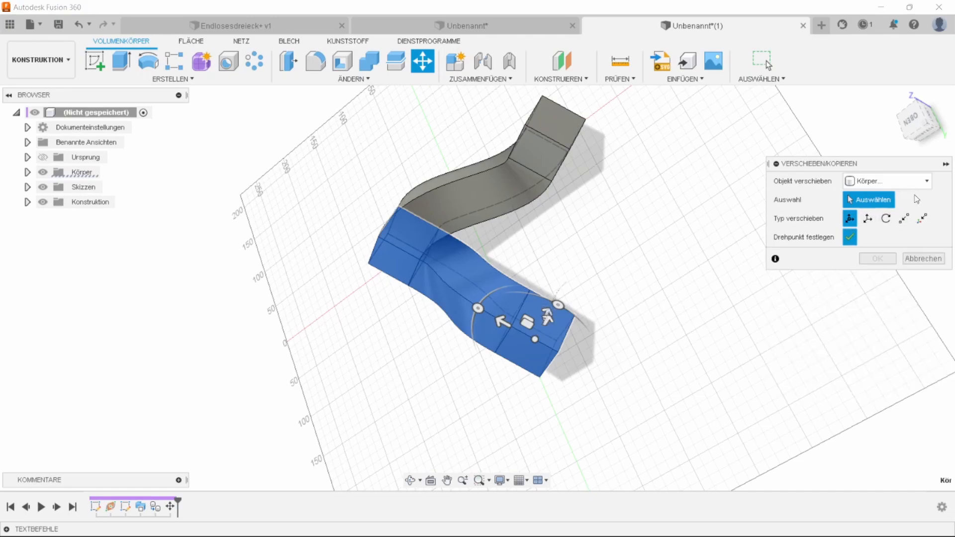
left_click(545, 321)
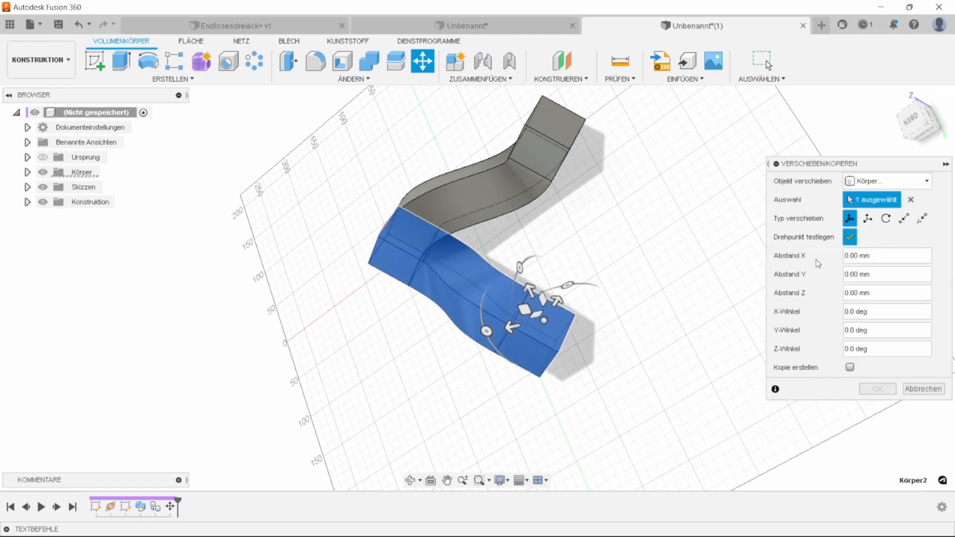
left_click(848, 238)
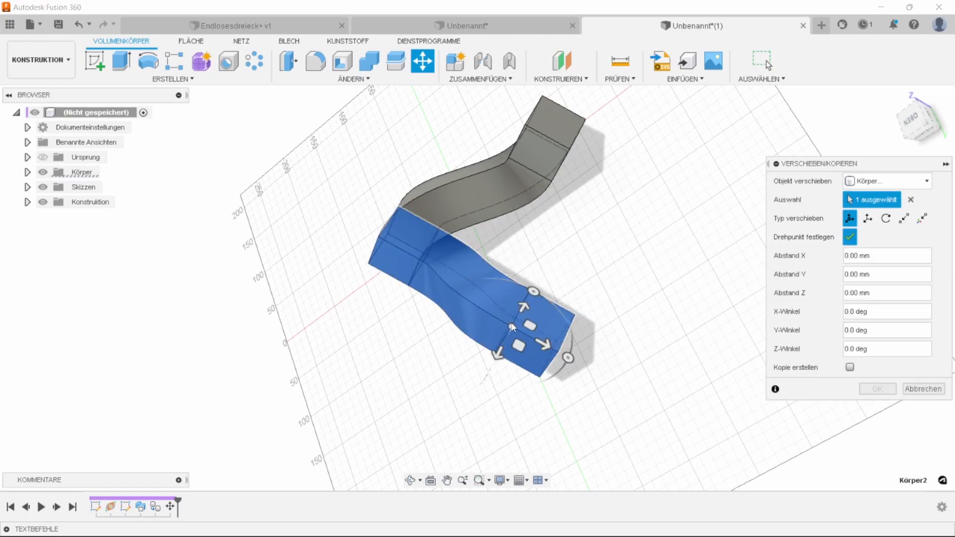
left_click(550, 324)
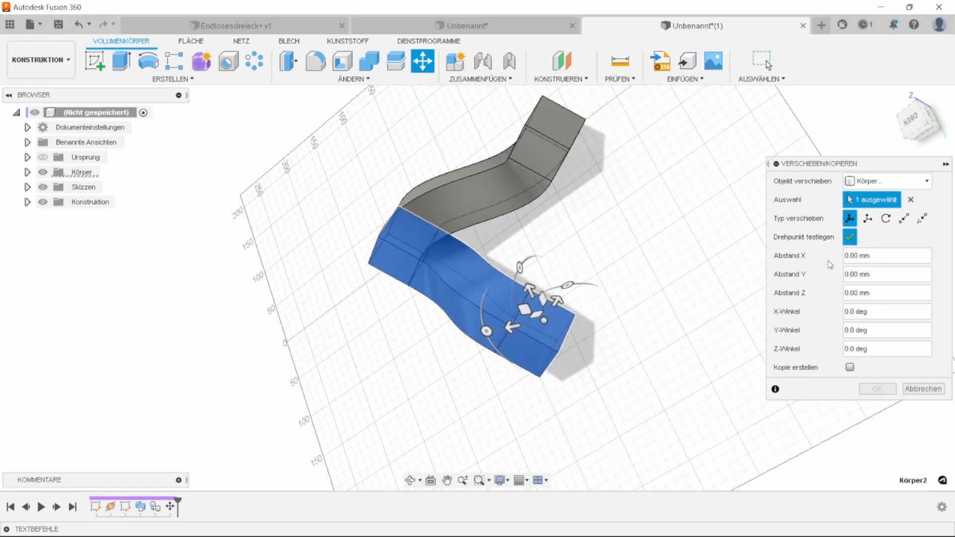
left_click(850, 237)
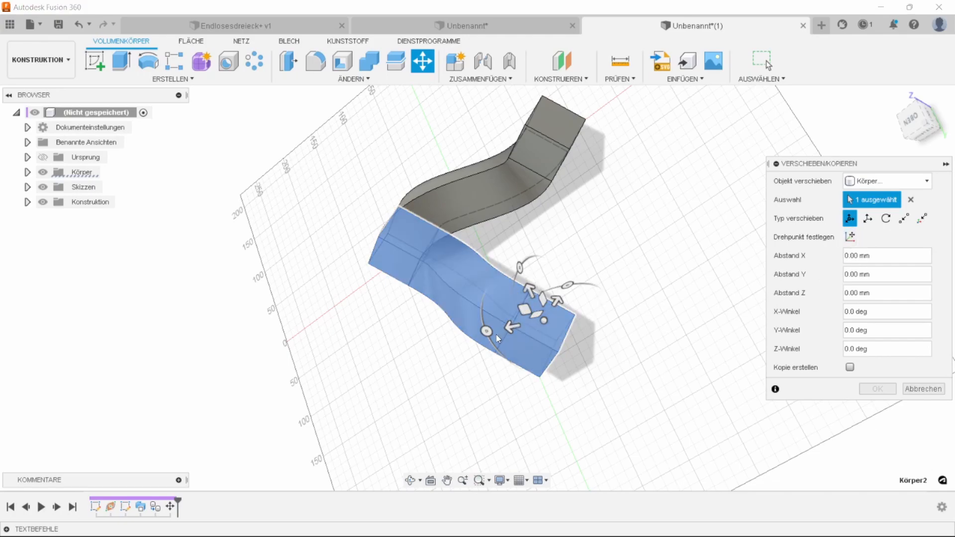
Create a copy of the second bar and rotate it -90° about the pivot
left_click_drag(487, 331, 457, 340)
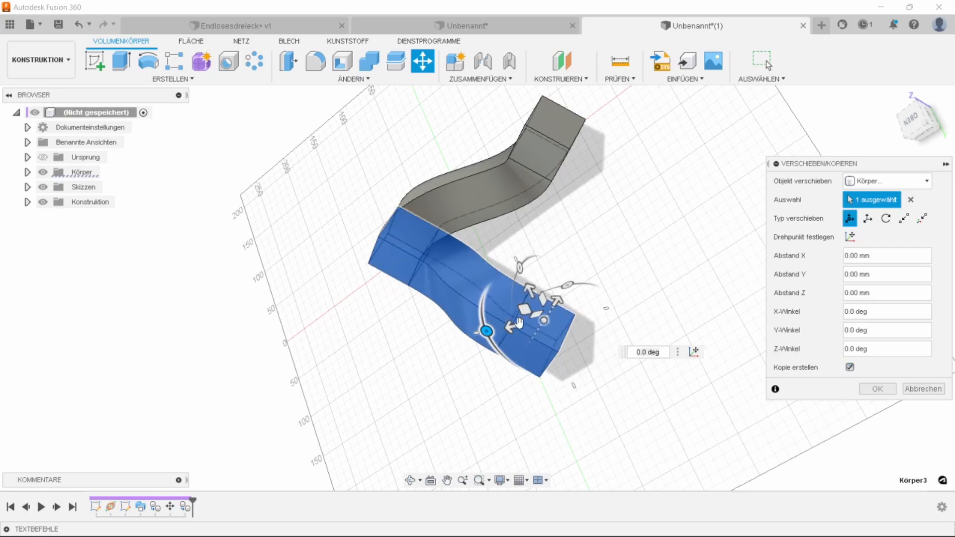
left_click_drag(481, 339, 525, 278)
middle_click_drag(576, 285, 561, 322, "shift")
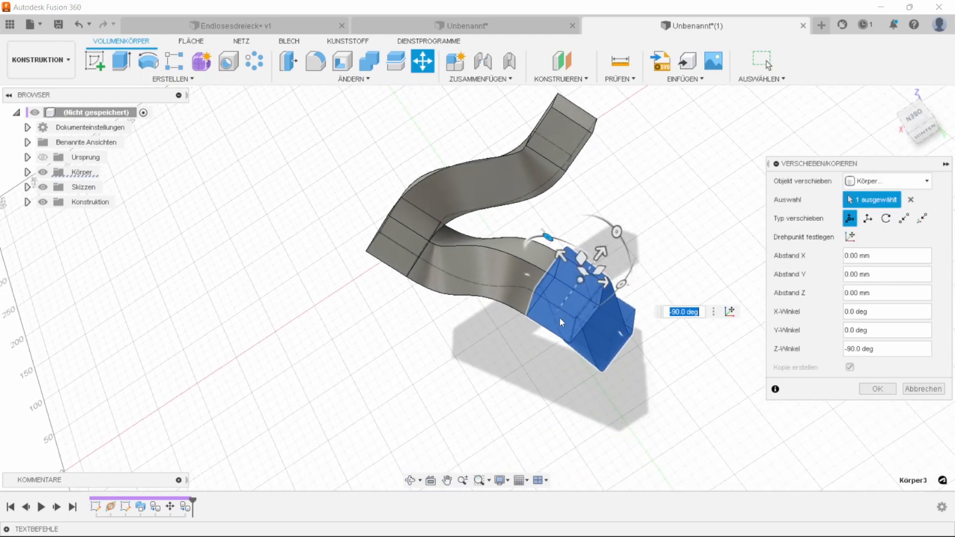
Reset the pivot to the third bar's end face, rotate the bar about it to close the triangle, and finish the move
left_click(850, 237)
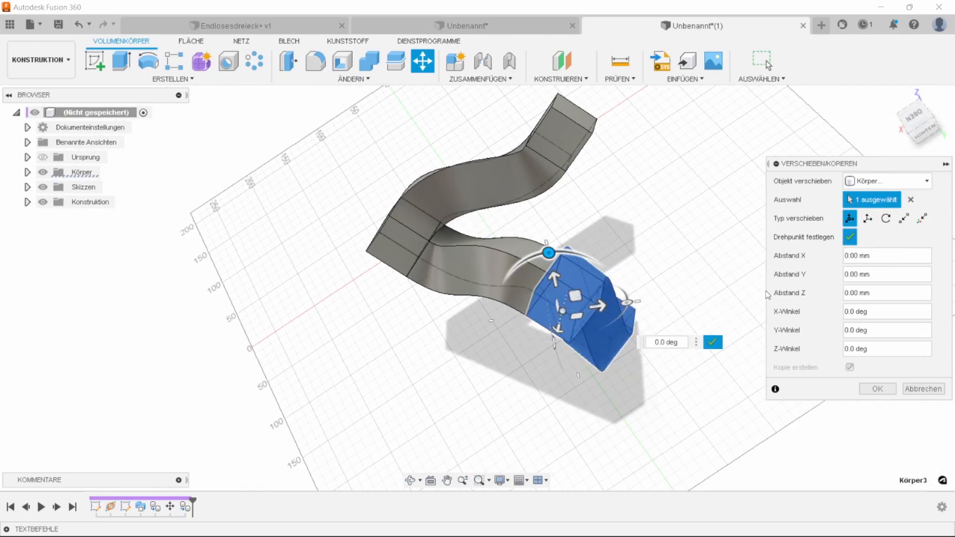
left_click_drag(548, 253, 581, 401)
middle_click_drag(581, 398, 614, 418, "shift")
left_click(879, 388)
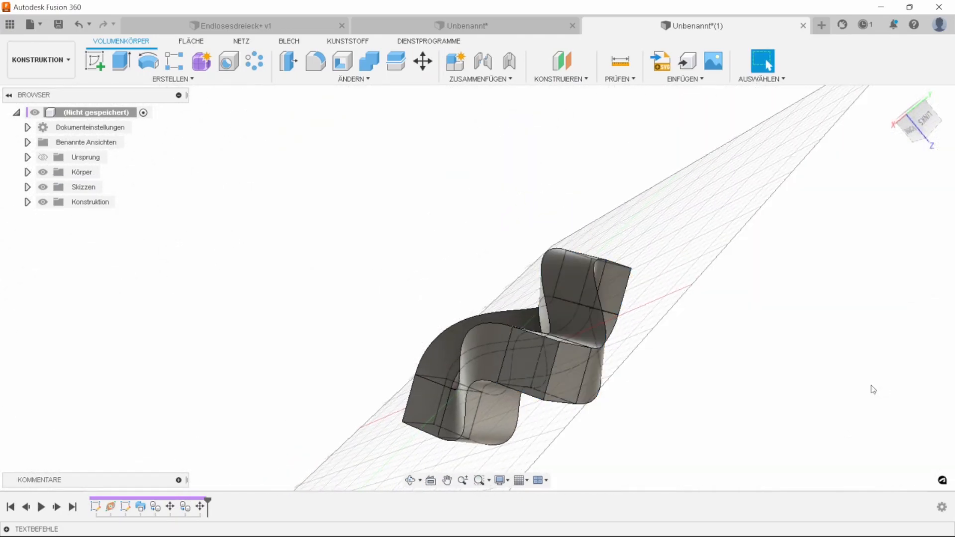
Combine the three bars into one body using Join, with the first bar as target and the other two as tools
middle_click_drag(557, 249, 695, 192, "shift")
left_click(918, 120)
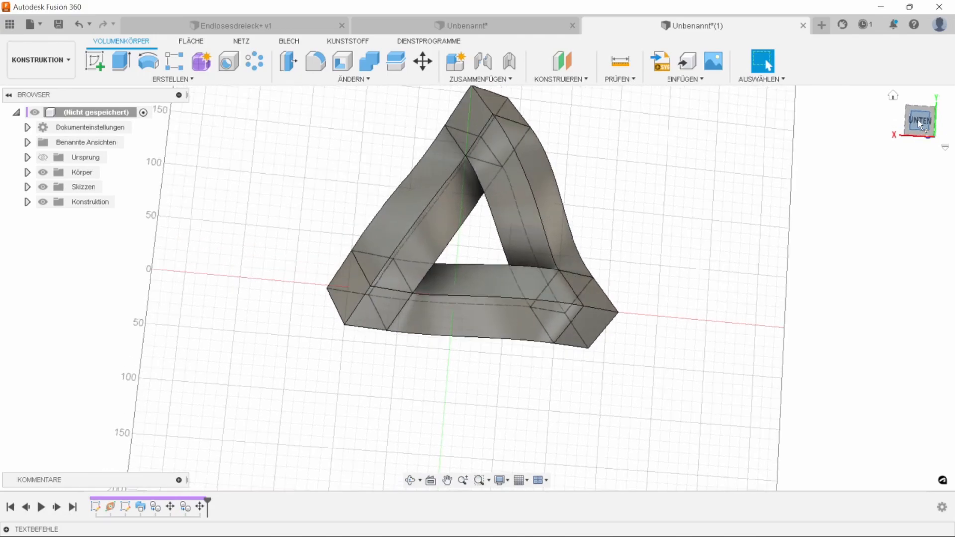
middle_click_drag(686, 194, 790, 274, "shift")
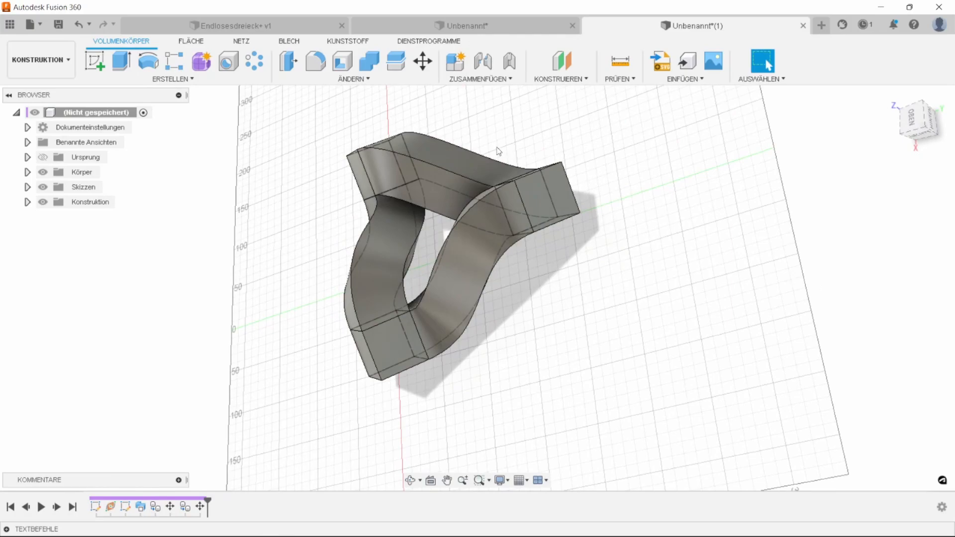
left_click(371, 66)
left_click(27, 172)
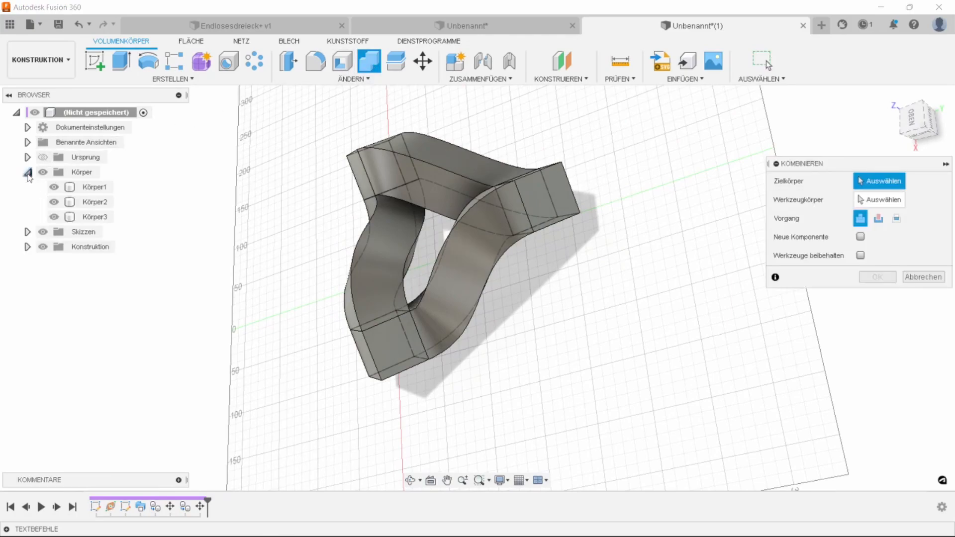
left_click(110, 187)
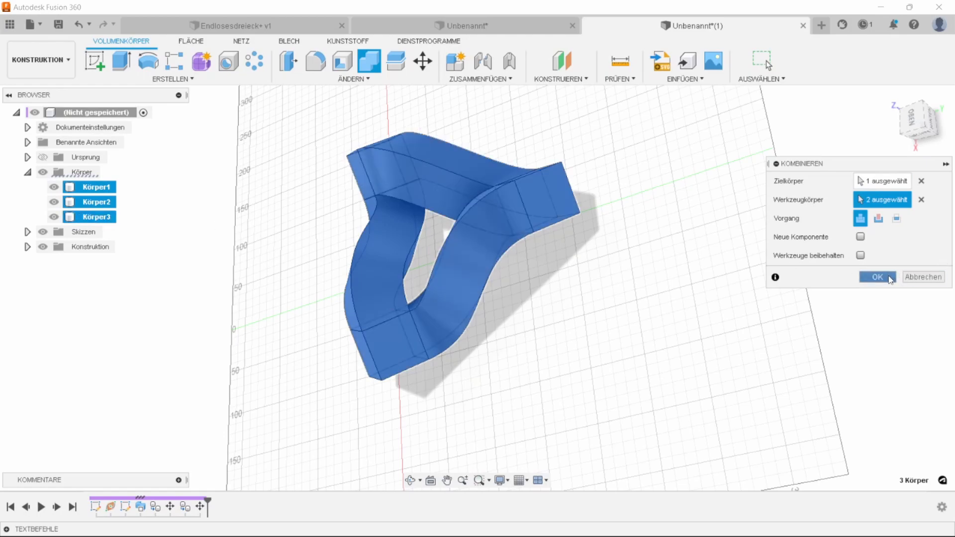
left_click(877, 277)
middle_click_drag(889, 277, 652, 335, "shift")
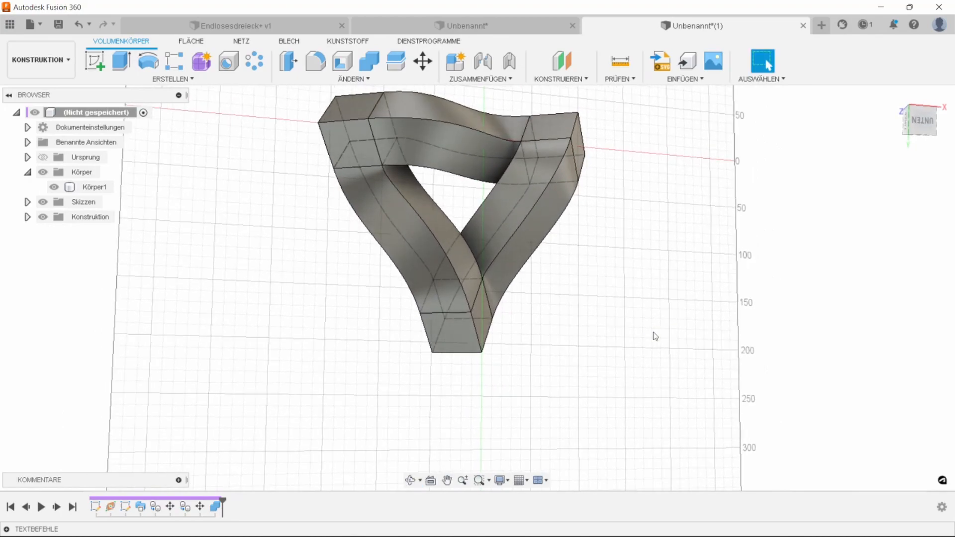
left_click(928, 122)
middle_click_drag(695, 191, 760, 209)
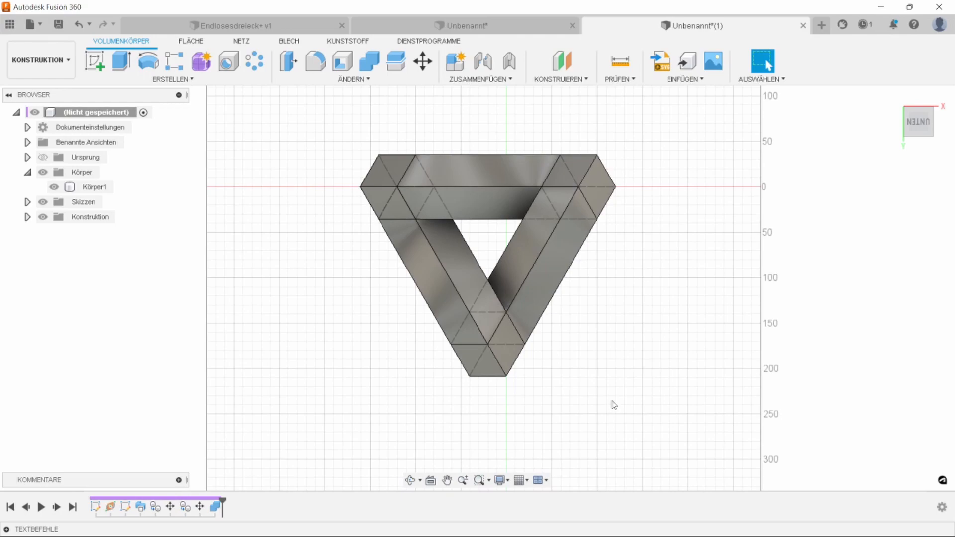
middle_click_drag(585, 376, 577, 299, "shift")
left_click(566, 80)
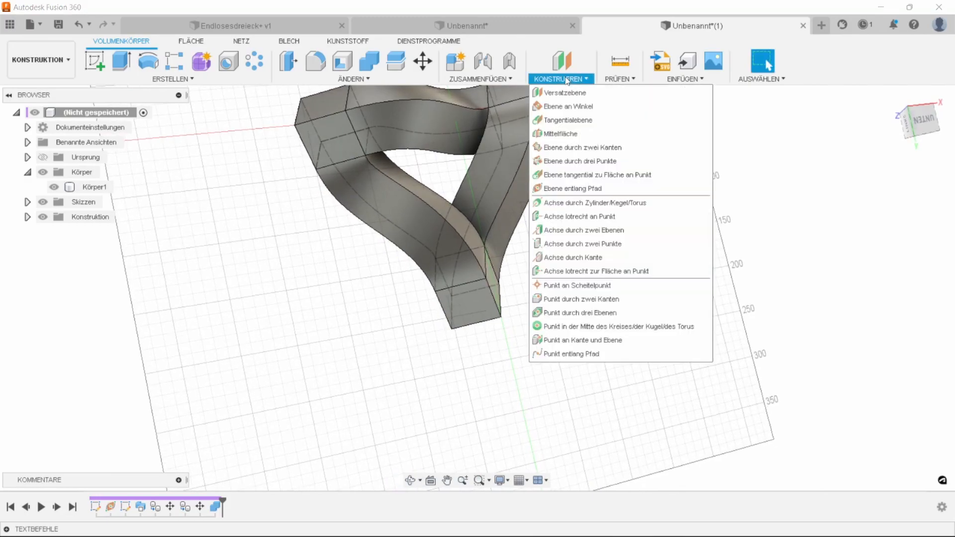
left_click(572, 188)
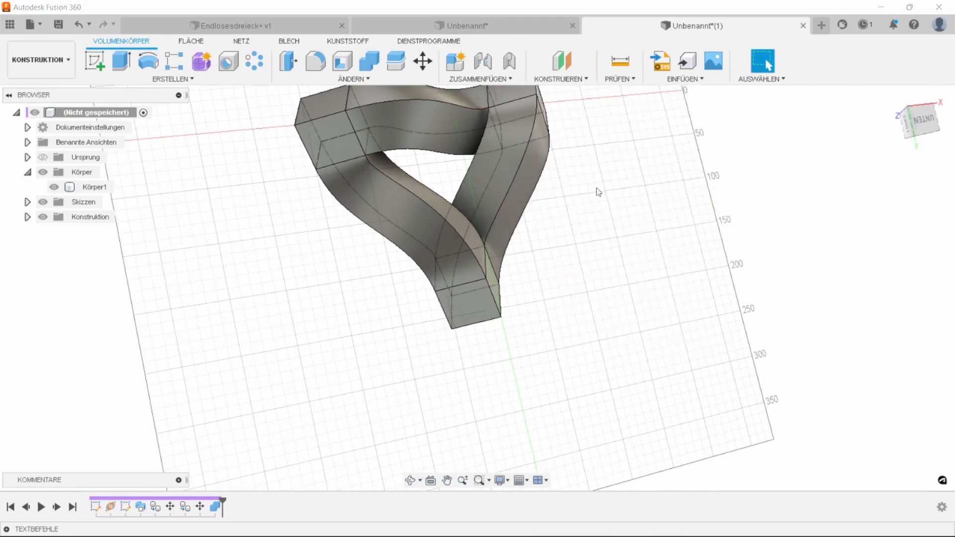
left_click(477, 326)
mouse_move(480, 329)
middle_mouse_down("shift")
mouse_move(467, 334)
mouse_move(485, 337)
mouse_move(480, 328)
middle_mouse_up("shift")
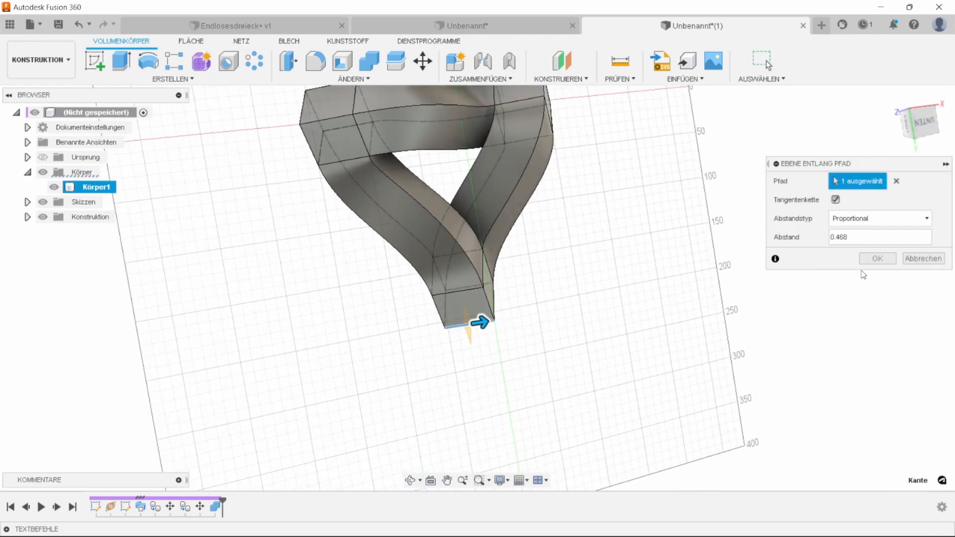
left_click(908, 259)
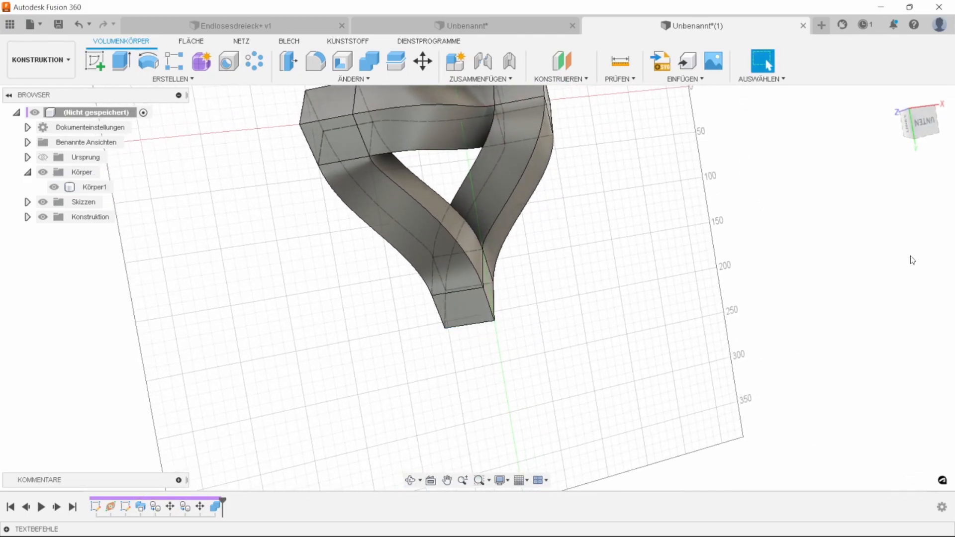
Create a plane at an angle of 90° through the outer edge of the triangle's corner tip
left_click(570, 79)
left_click(567, 107)
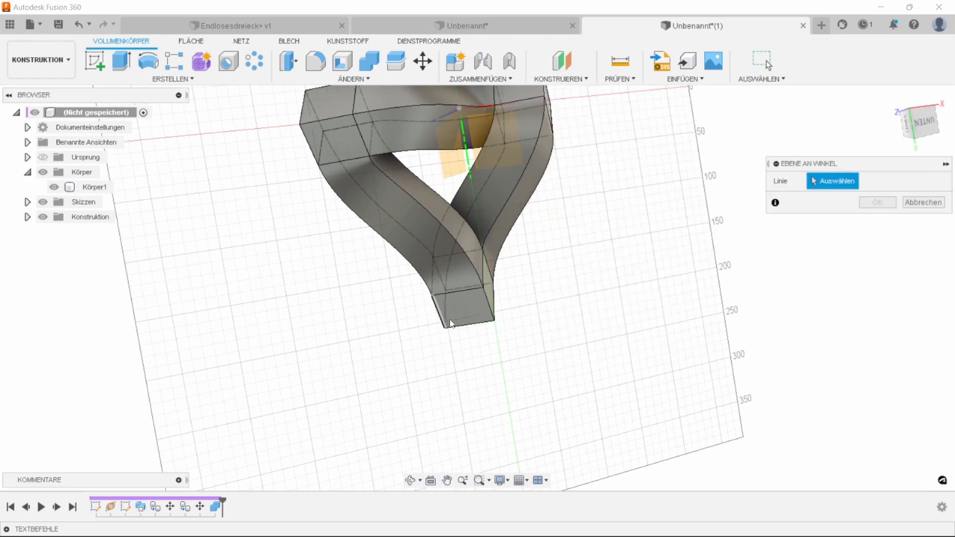
left_click(484, 328)
middle_click_drag(484, 328, 540, 333, "shift")
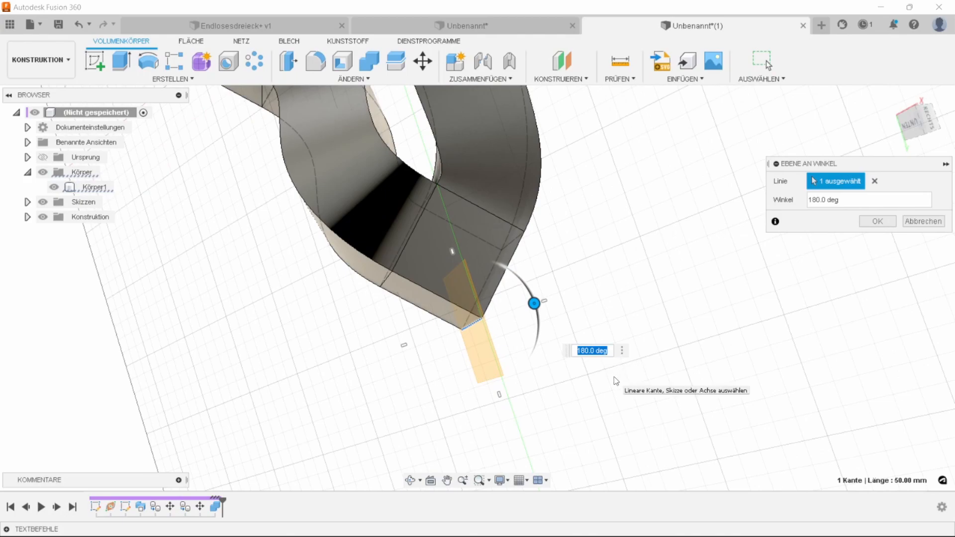
key("Return")
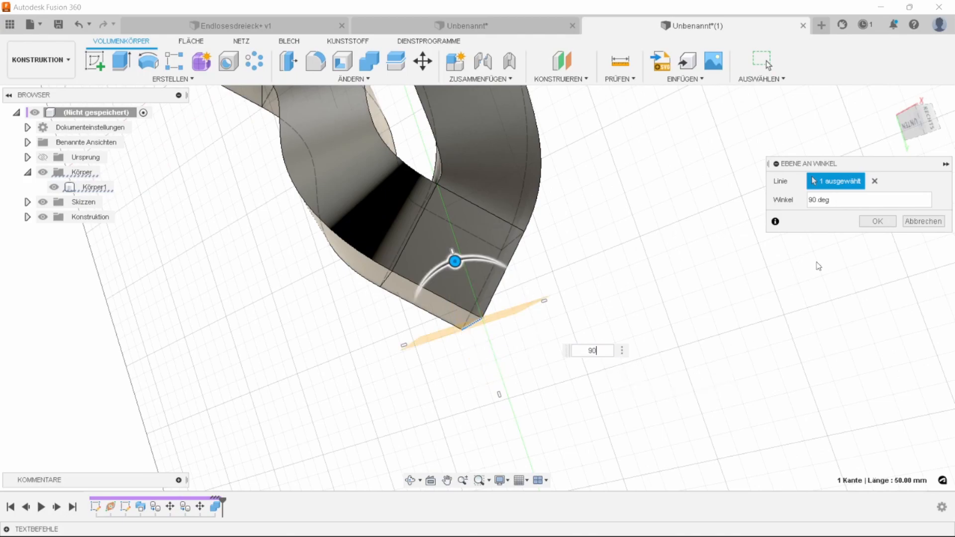
left_click(868, 220)
middle_click_drag(795, 234, 528, 169, "shift")
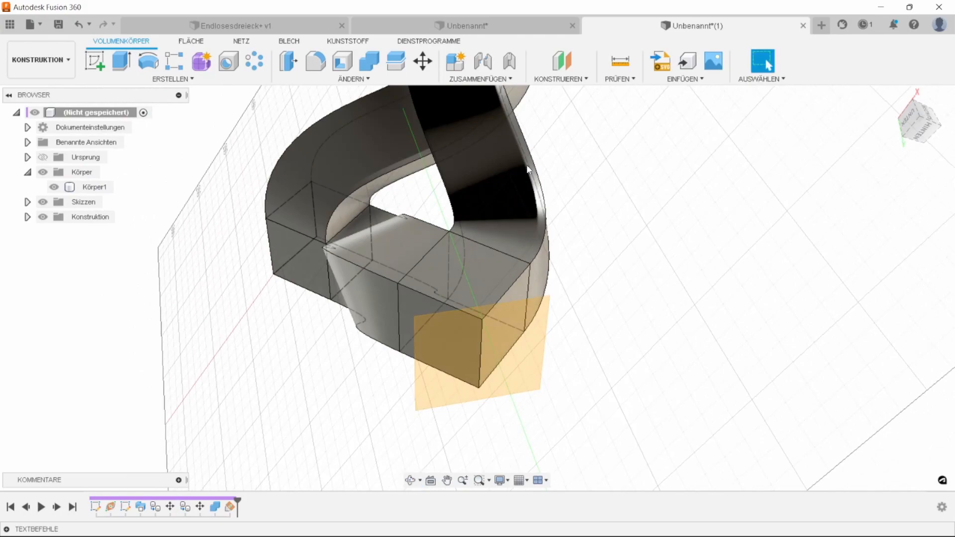
Create a cylinder 10 mm in diameter and -30 mm high as a new body on the corner plane, centred on the tip's edge
left_click(166, 80)
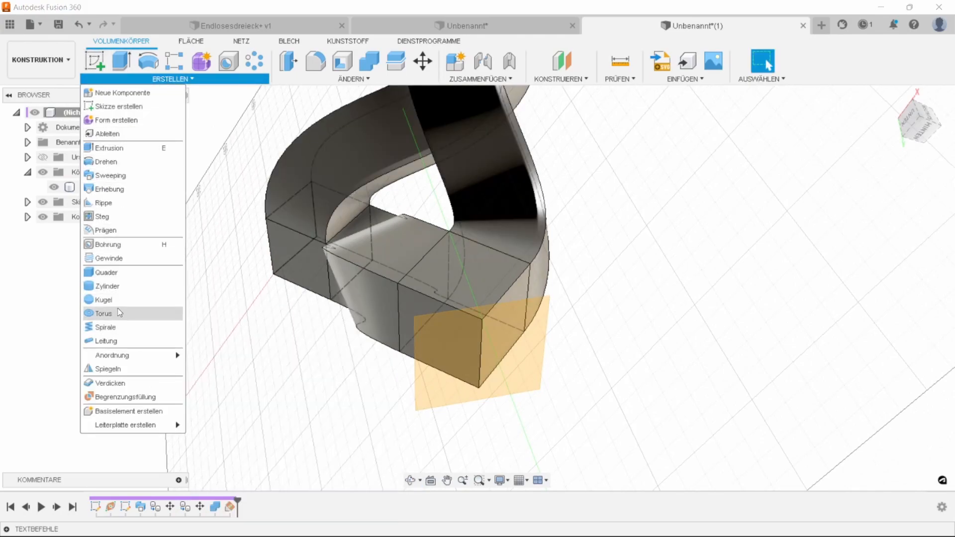
left_click(114, 286)
left_click(415, 354)
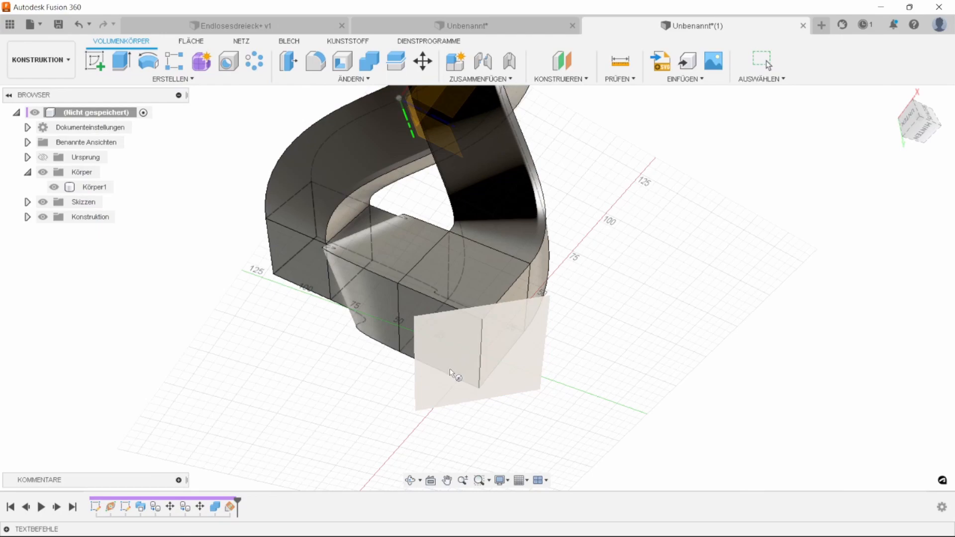
left_click(481, 355)
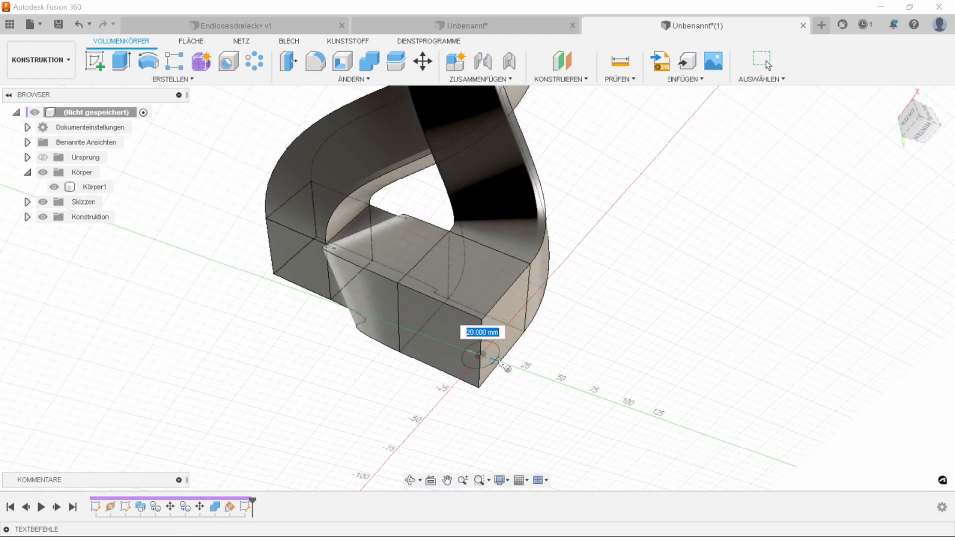
left_click(492, 360)
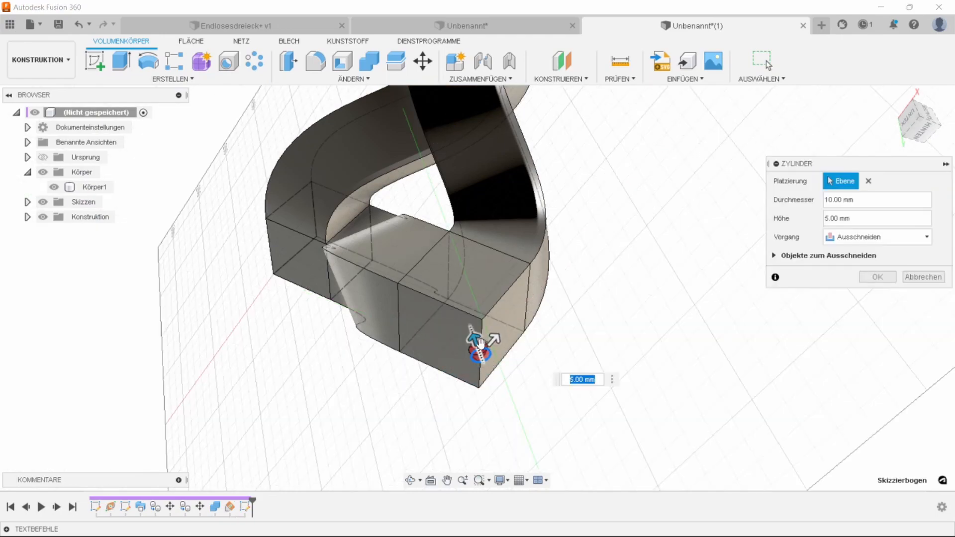
left_click_drag(473, 340, 484, 374)
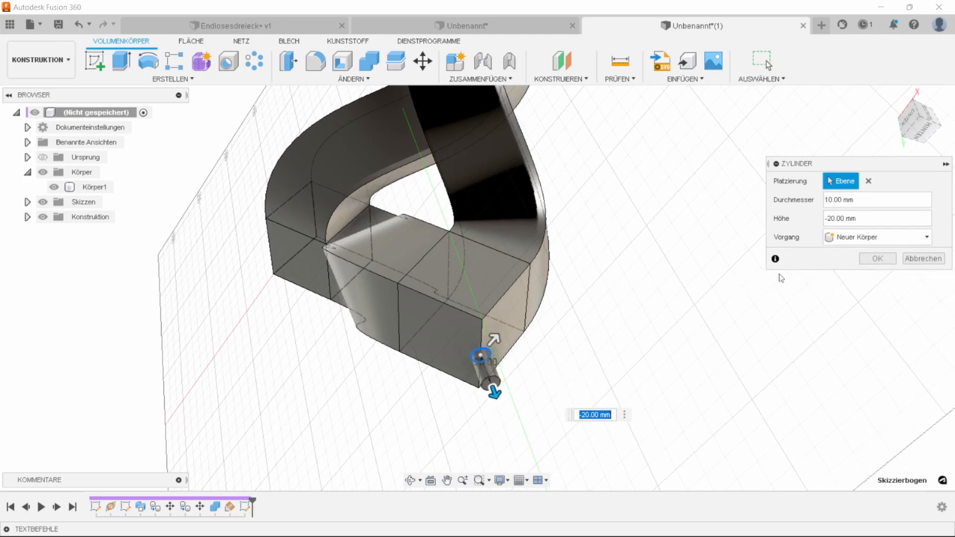
middle_click_drag(762, 277, 864, 266, "shift")
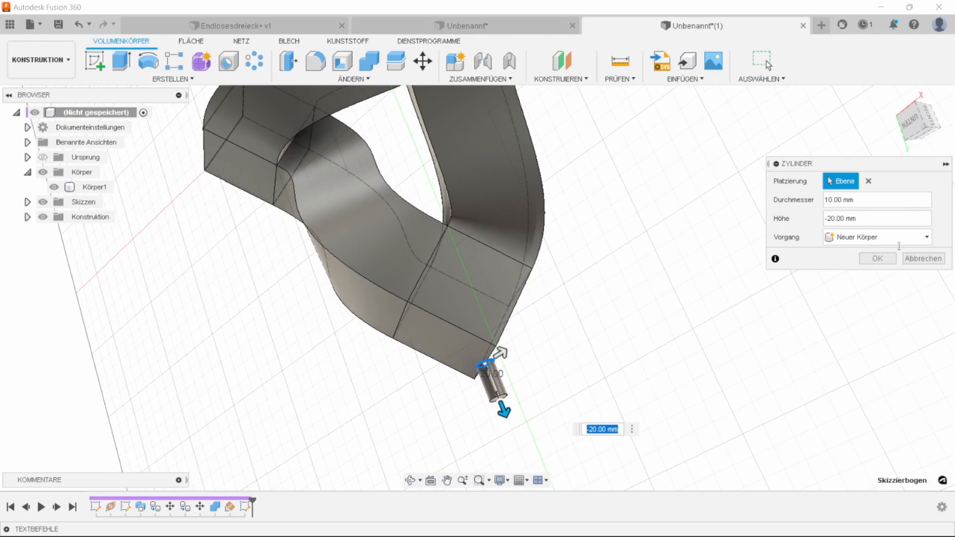
left_click_drag(512, 417, 511, 428)
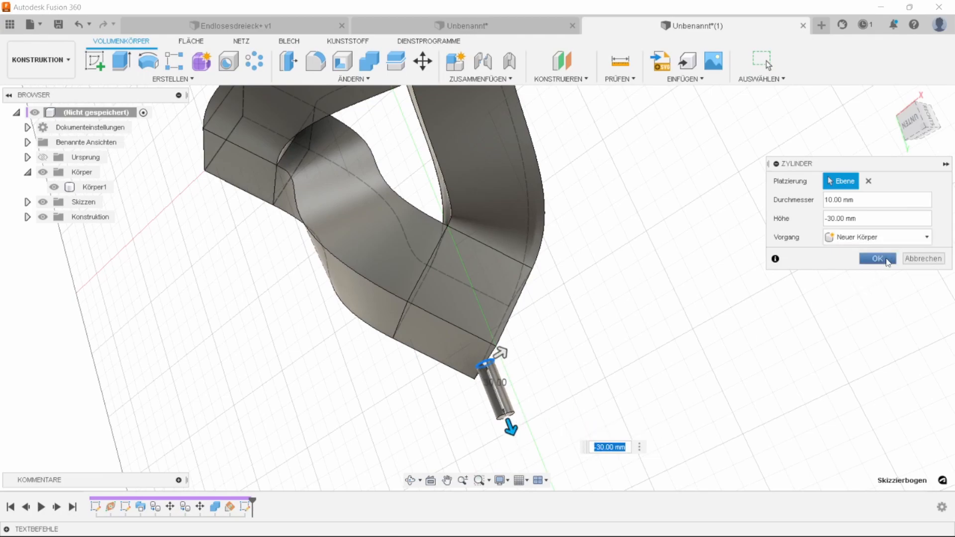
left_click(885, 258)
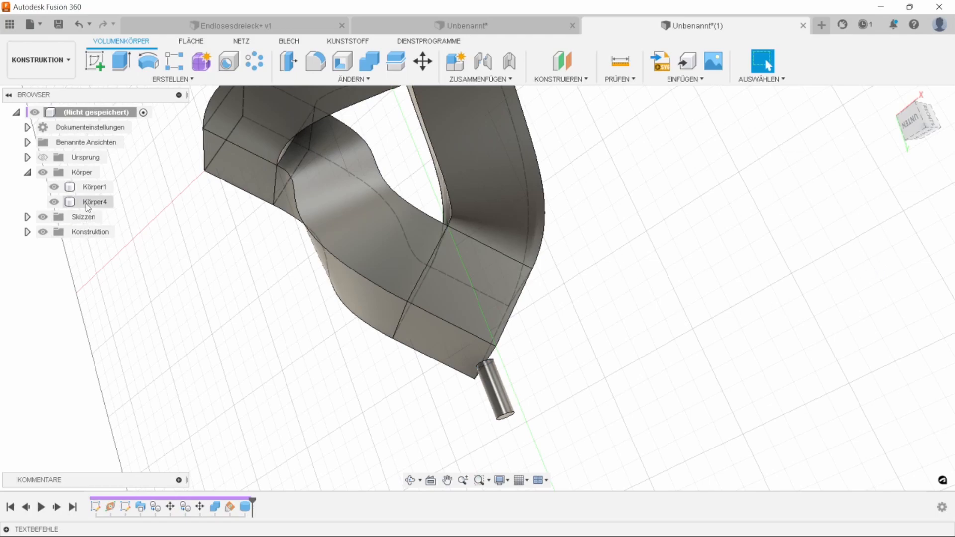
Move the small cylinder along its axis so that it reaches into the triangle's corner tip
left_click(95, 187, "ctrl")
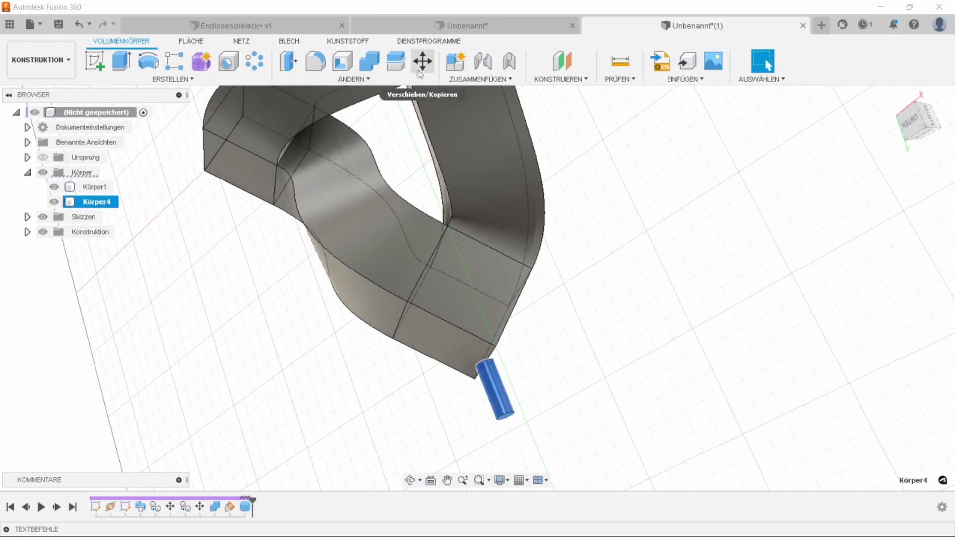
left_click(422, 61)
left_click_drag(486, 404, 480, 388)
middle_click_drag(491, 381, 935, 423, "shift")
left_click(877, 389)
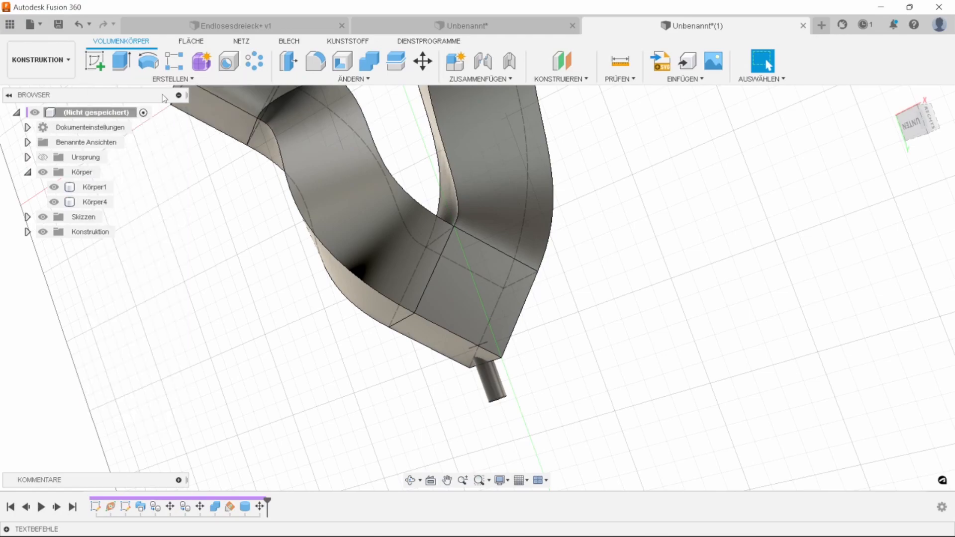
Place a 150 mm diameter cylinder base circle centred on the small cylinder's free end face
left_click(171, 78)
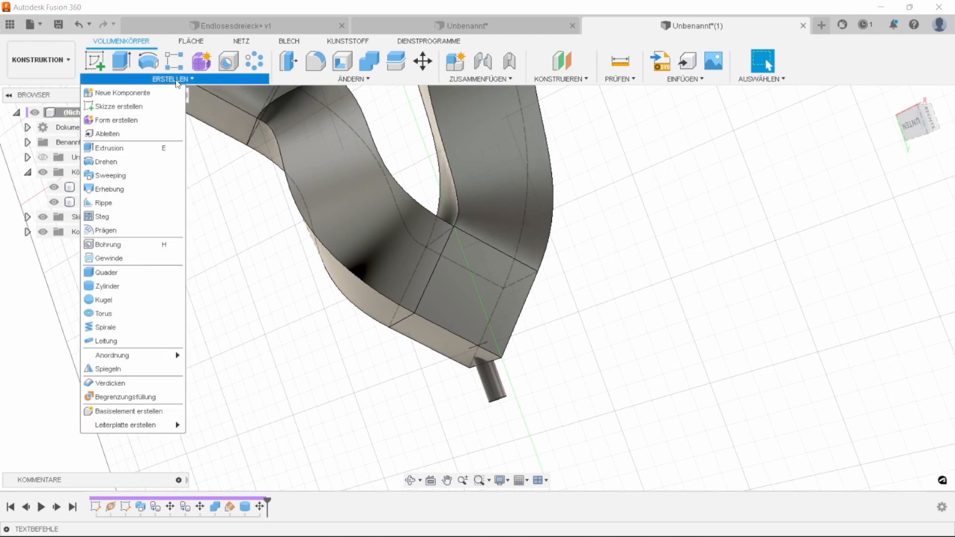
left_click(137, 291)
middle_click_drag(346, 314, 327, 280, "shift")
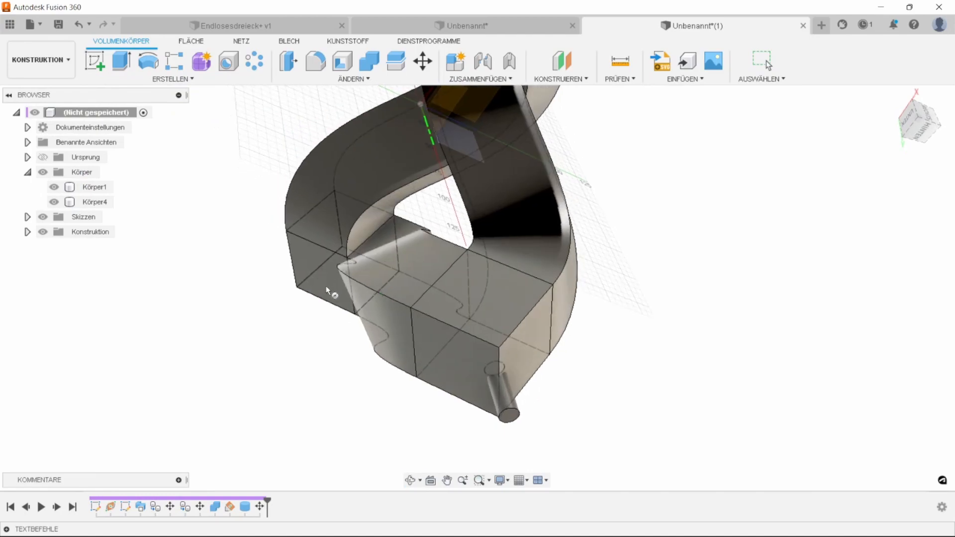
left_click(508, 413)
left_click(508, 415)
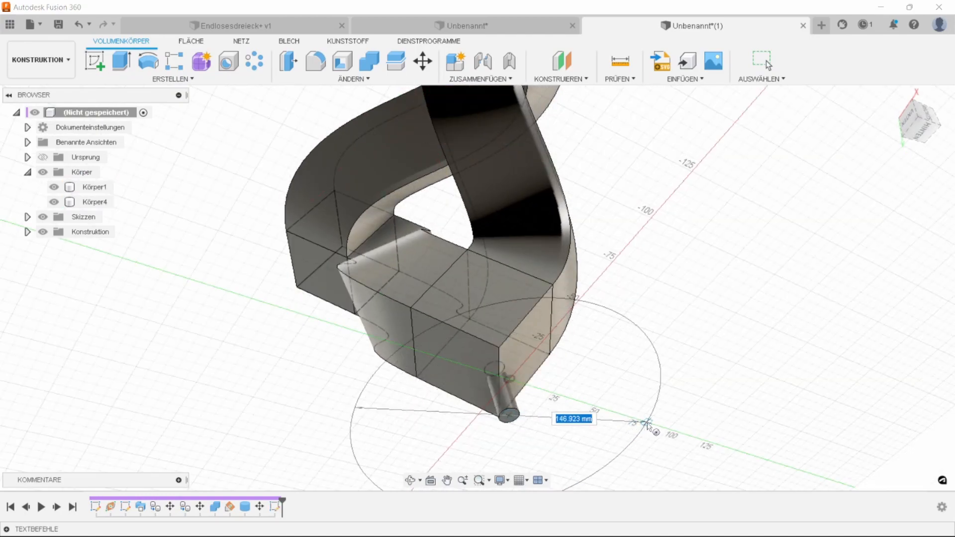
type("150")
key("Return")
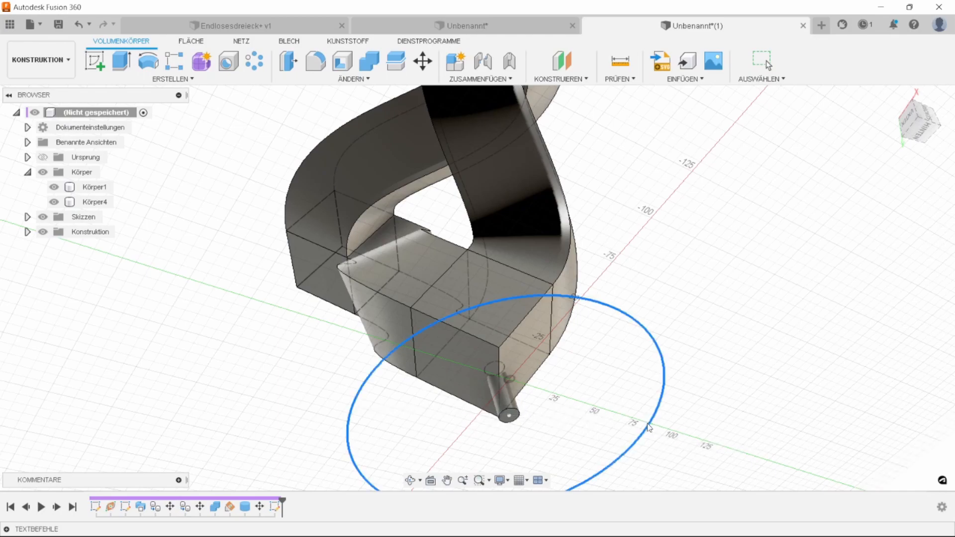
Set the base cylinder's height to 15 mm and create it as a new body
type("15")
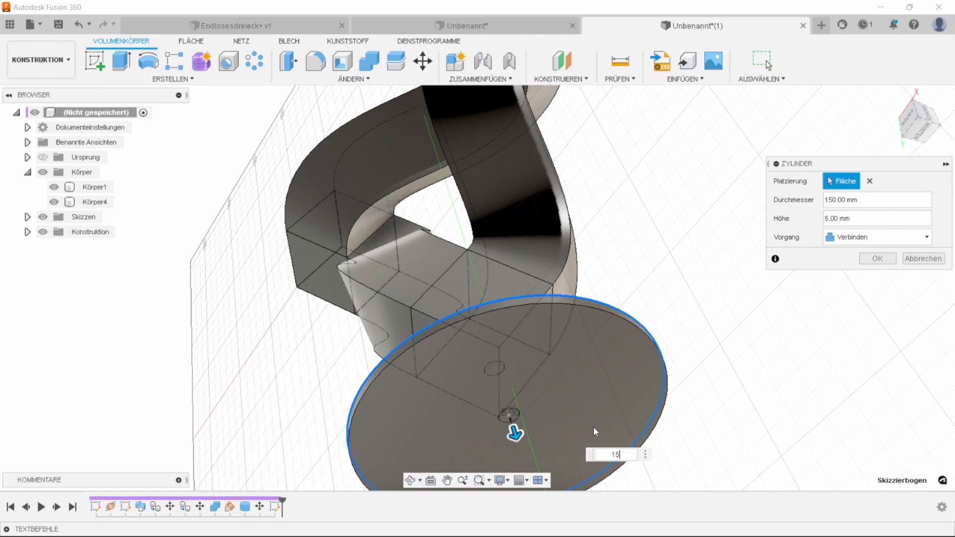
middle_click_drag(593, 426, 577, 332, "shift")
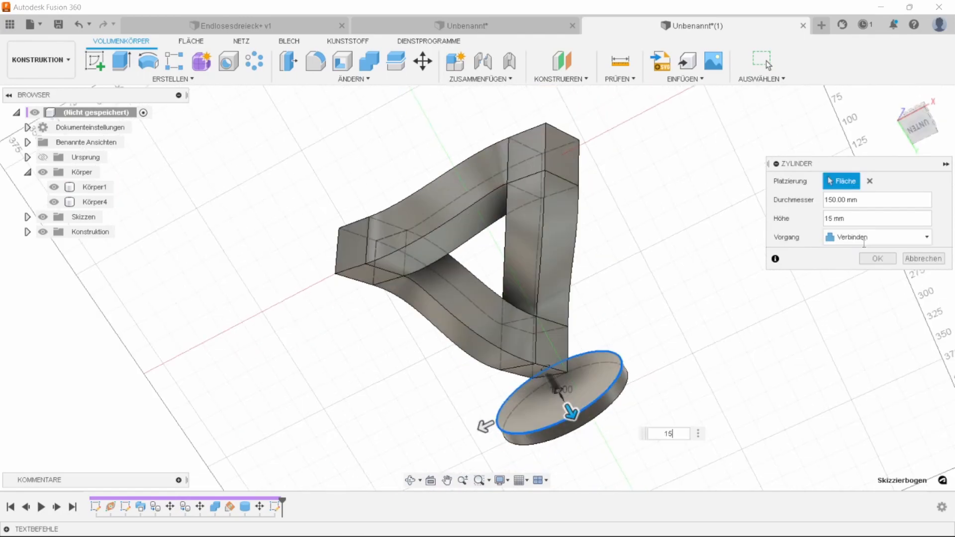
left_click(870, 237)
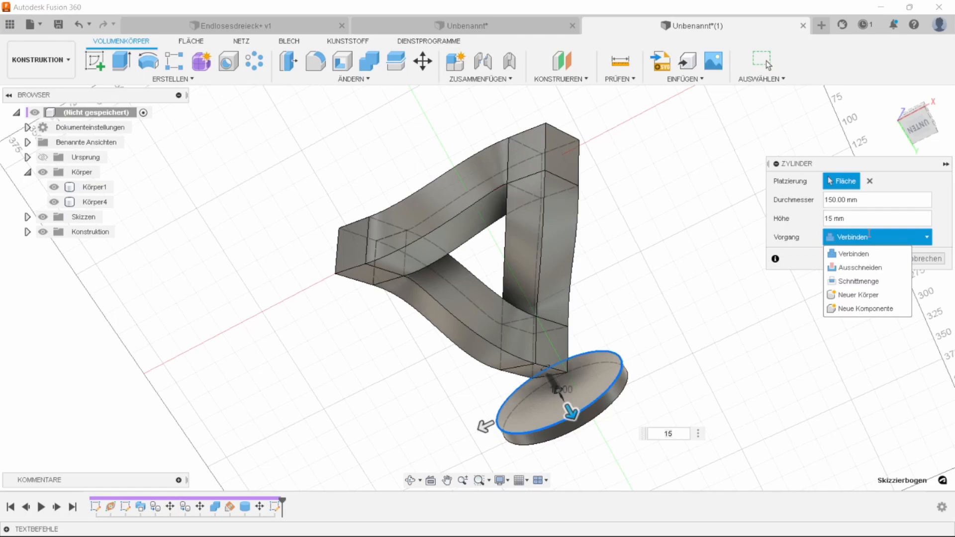
left_click(876, 297)
left_click(877, 260)
Chamfer the base disc's upper outer edge with an equal distance of 5 mm
middle_click_drag(756, 358, 658, 367, "shift")
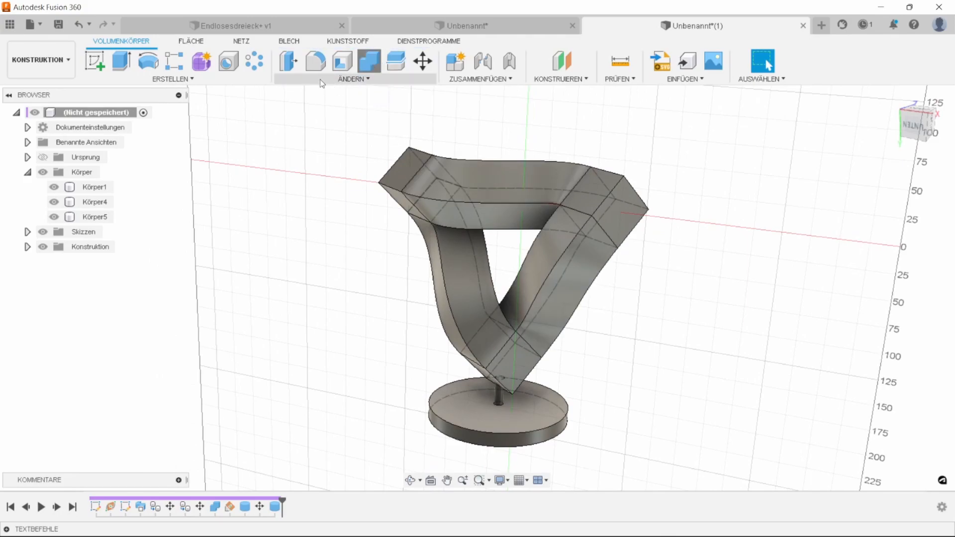
left_click(334, 81)
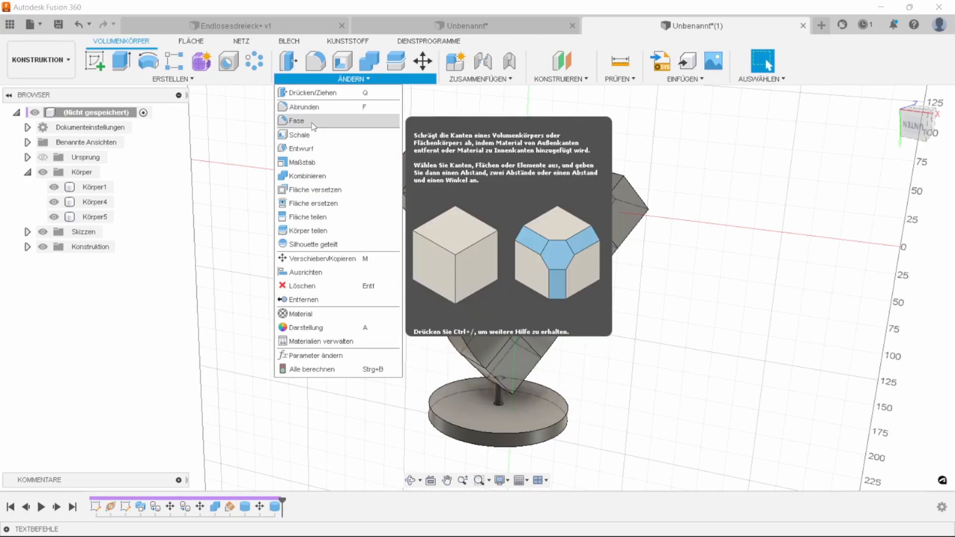
left_click(313, 121)
left_click(435, 409)
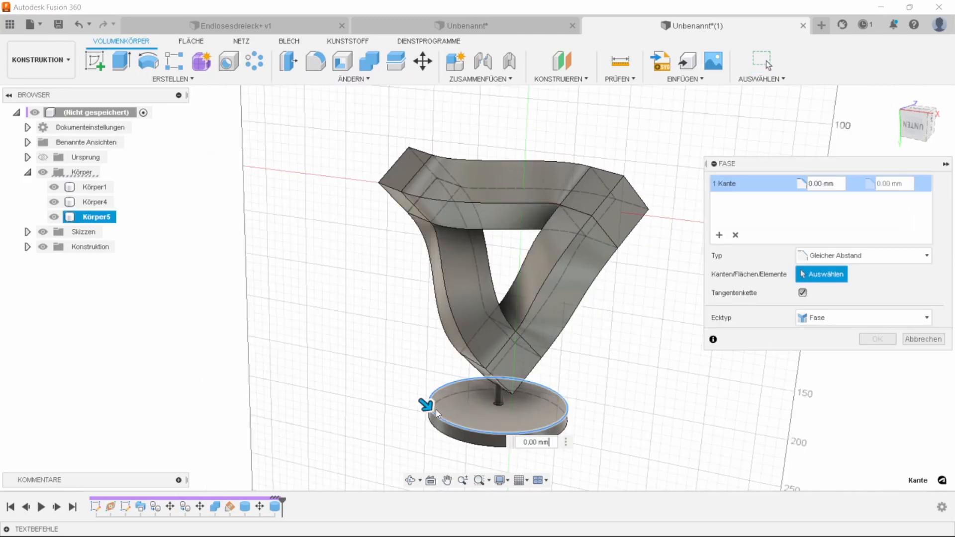
type("5")
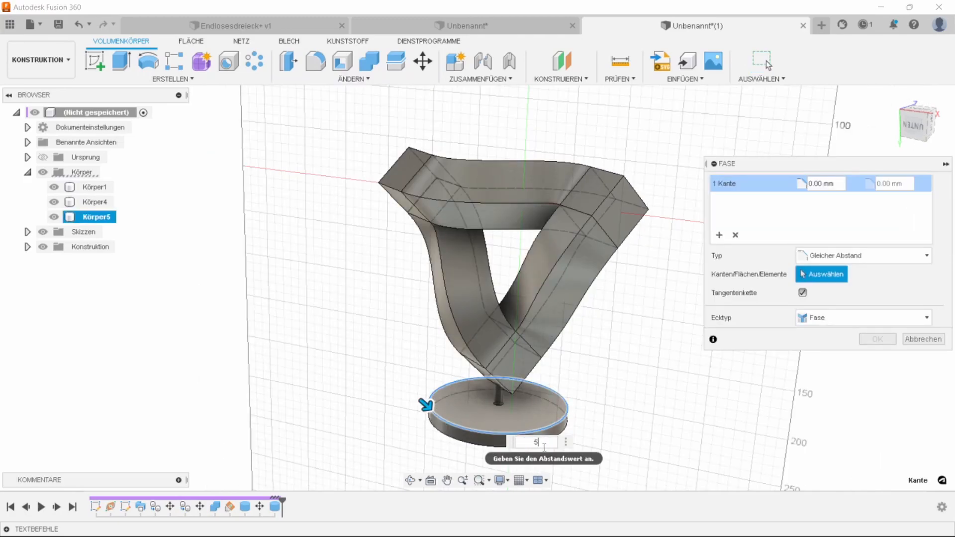
left_click(879, 339)
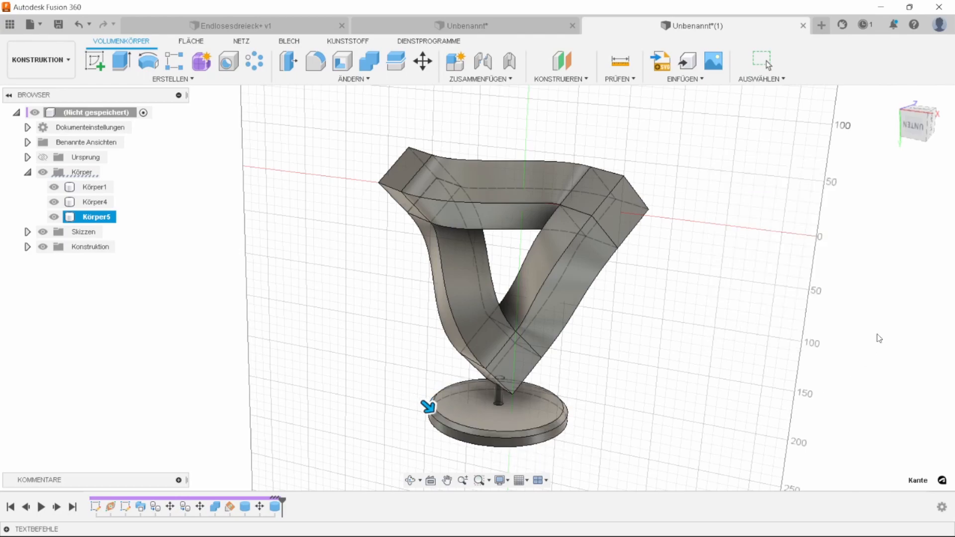
Fillet both edges of the base disc's chamfer and its lower outer edge with a 2 mm radius
left_click(315, 60)
scroll(497, 420, "up", 5)
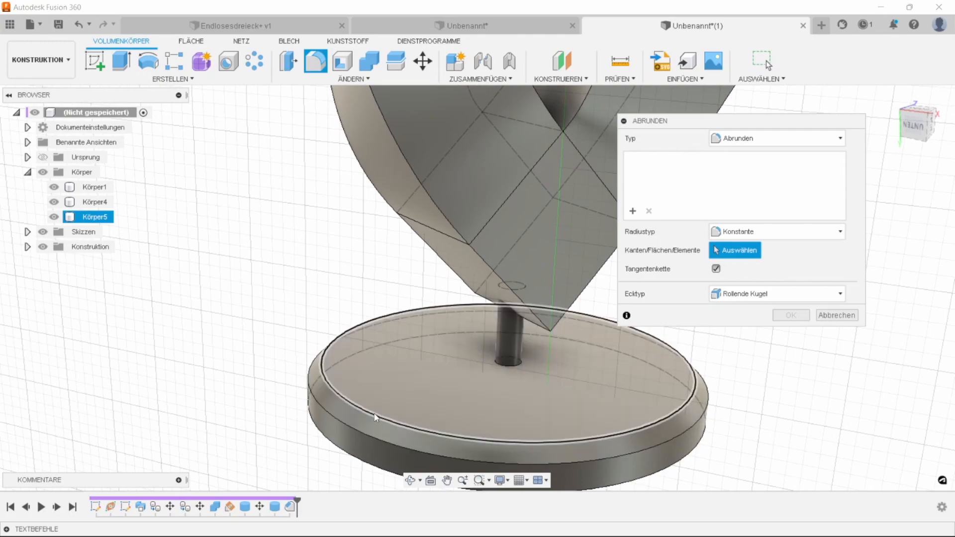
left_click(368, 434)
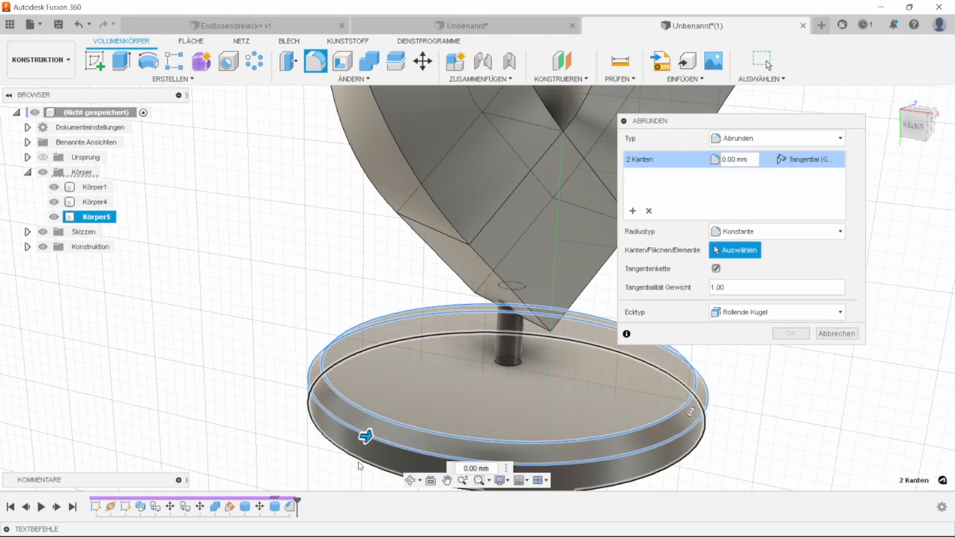
left_click(342, 471)
type("2")
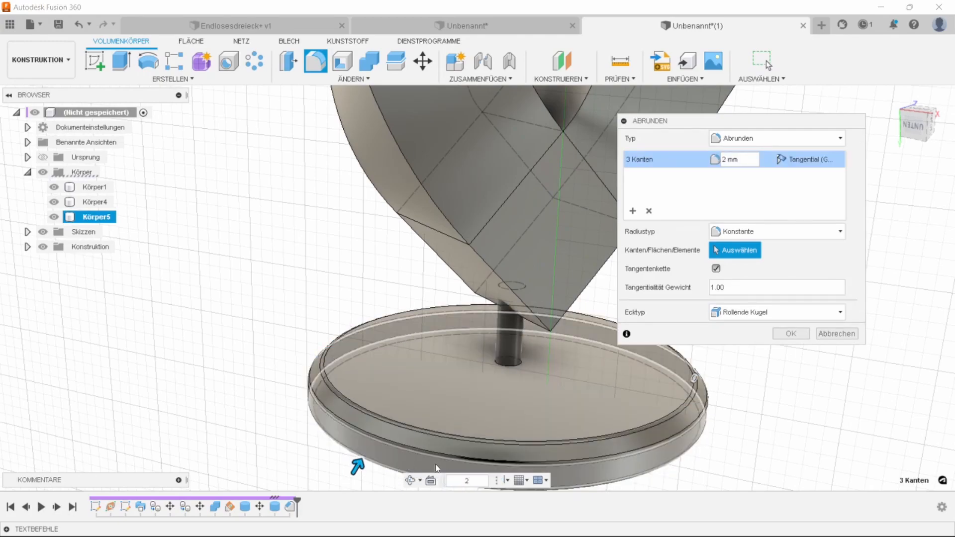
left_click(790, 333)
Switch to the Rendern workspace and apply the 3D Ash - Glossy wood appearance to the base disc
scroll(631, 353, "down", 5)
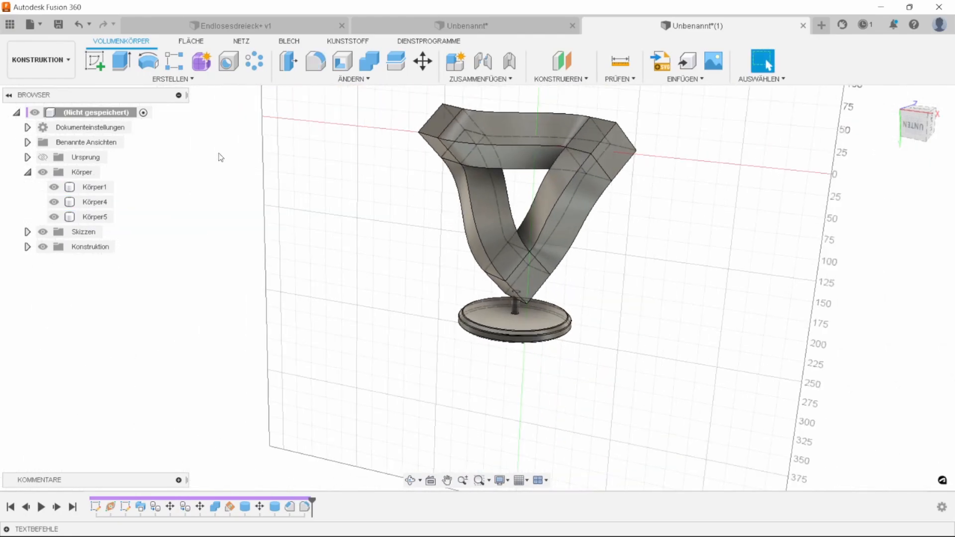
mouse_move(258, 197)
middle_mouse_down("shift")
mouse_move(316, 207)
mouse_move(288, 194)
mouse_move(317, 199)
mouse_move(321, 209)
mouse_move(241, 205)
middle_mouse_up("shift")
left_click(40, 59)
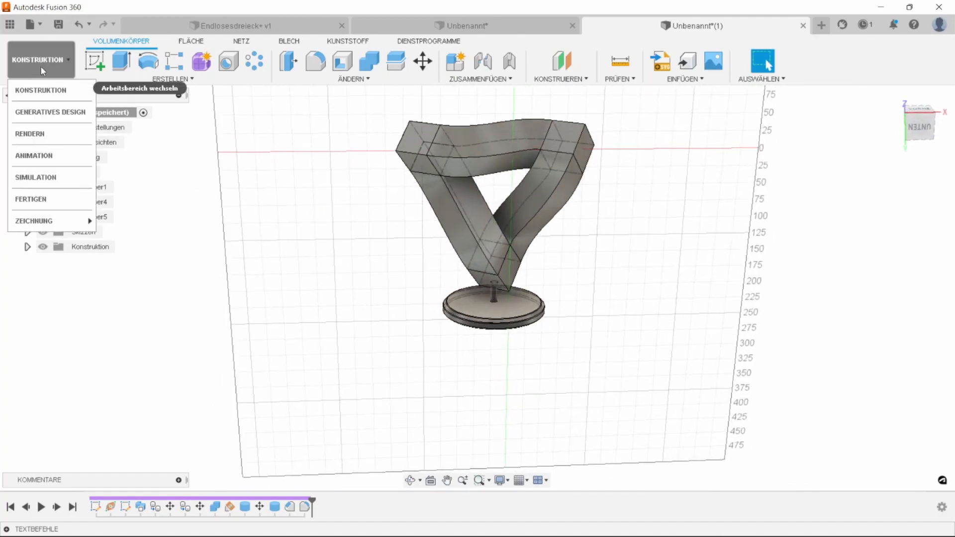
left_click(30, 133)
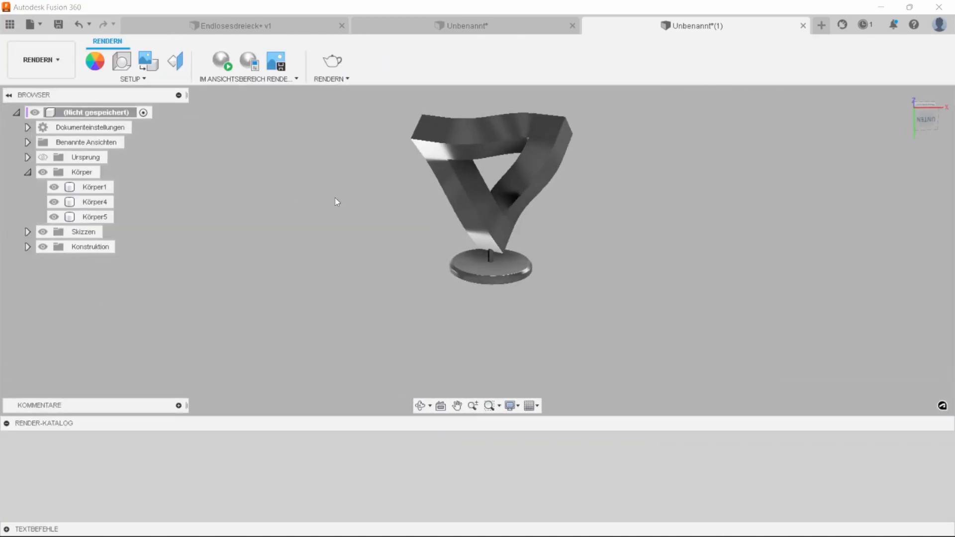
left_click(85, 65)
scroll(772, 298, "down", 8)
scroll(766, 296, "up", 2)
left_click_drag(749, 319, 475, 320)
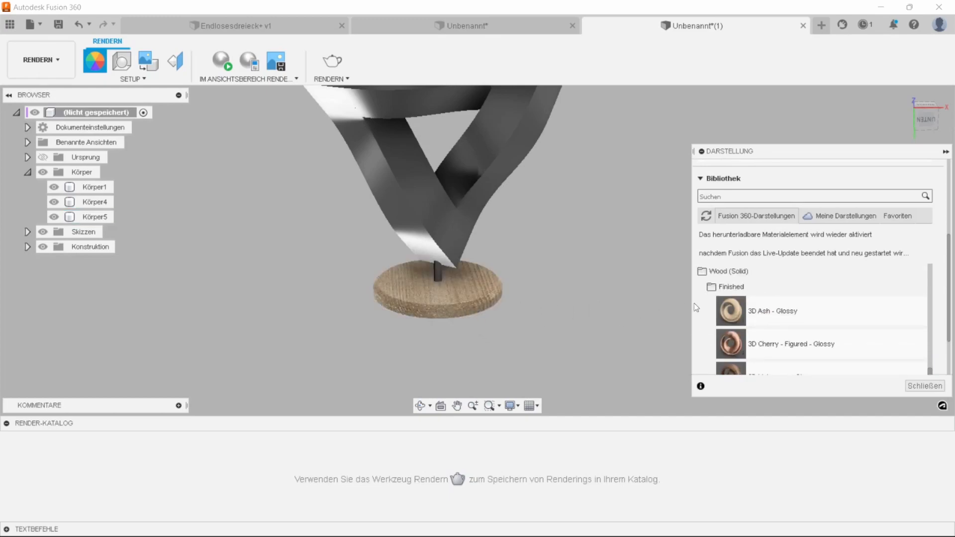
Apply the Messing - alt appearance to the triangle and to the small cylinder, and finish assigning appearances
scroll(774, 308, "up", 6)
scroll(774, 308, "up", 3)
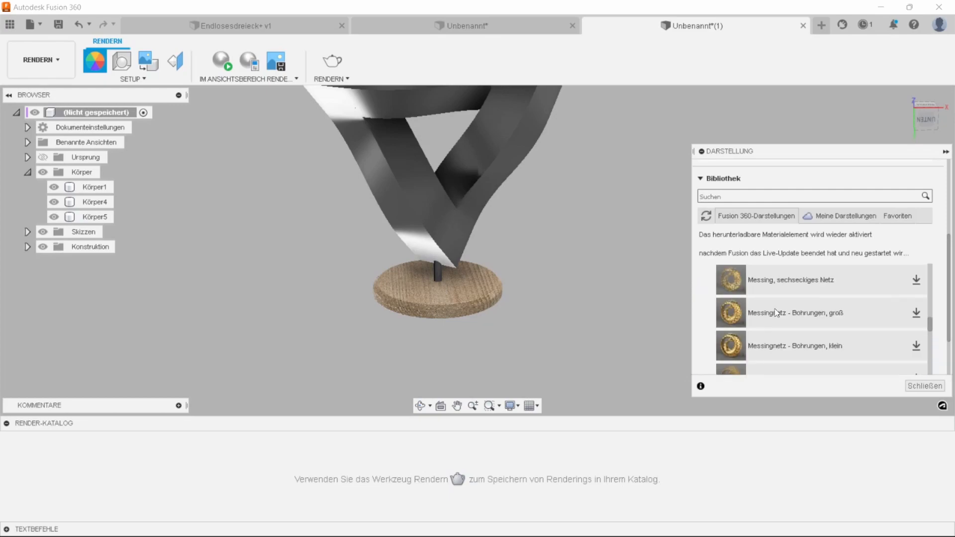
scroll(773, 312, "up", 2)
left_click_drag(754, 305, 440, 235)
left_click_drag(735, 296, 437, 273)
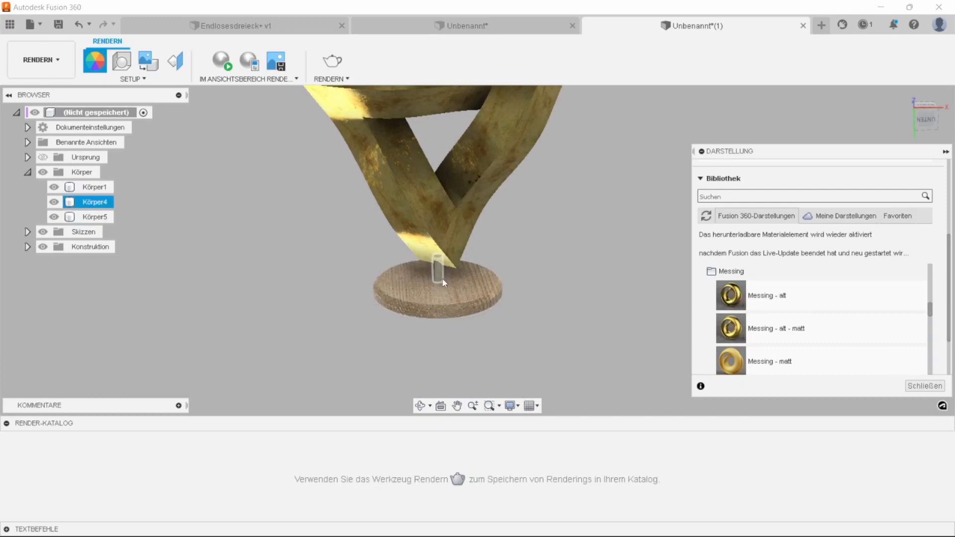
scroll(458, 311, "down", 3)
mouse_move(467, 266)
middle_mouse_down("shift")
mouse_move(466, 256)
mouse_move(467, 274)
middle_mouse_up("shift")
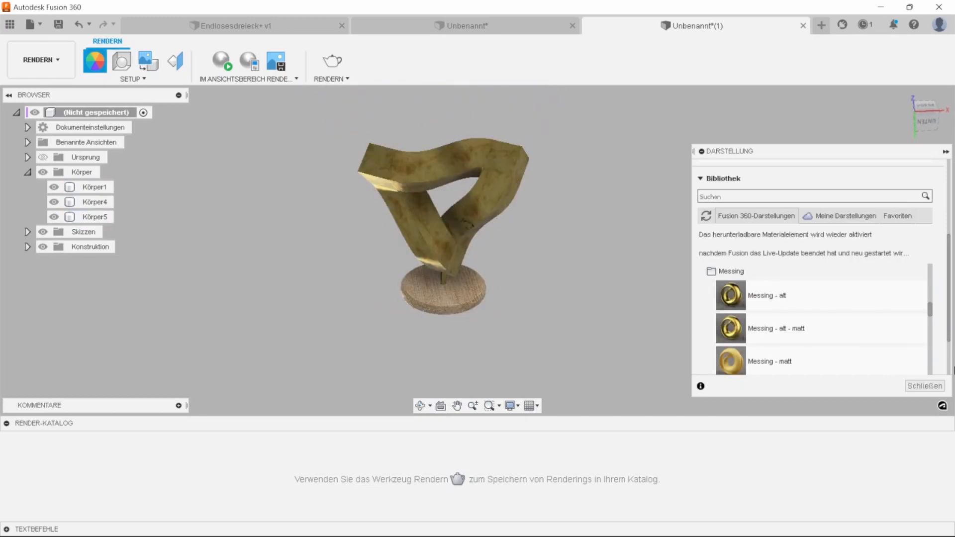
left_click(924, 387)
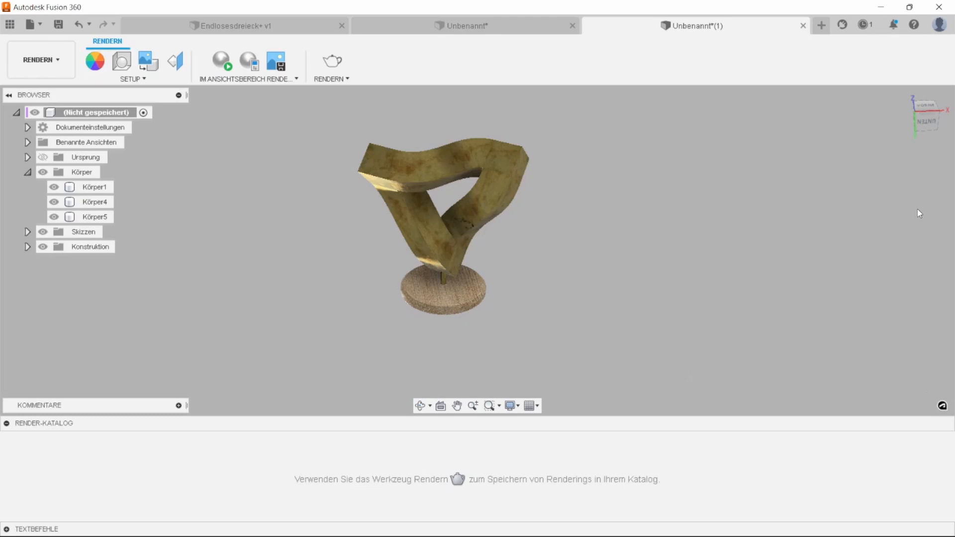
Inspect the triangle illusion from the Unten view and from other angles, and return to the Konstruktion workspace
left_click(926, 122)
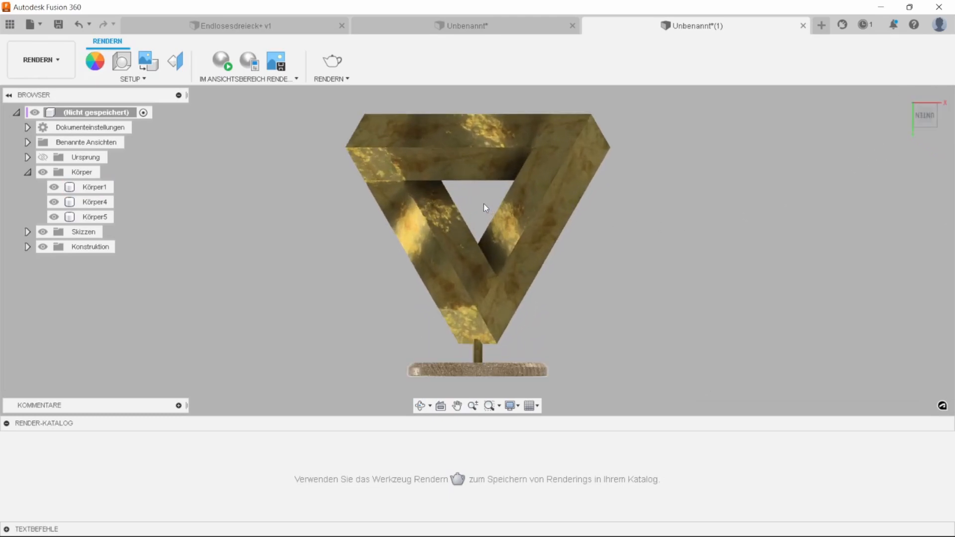
left_click(473, 182)
scroll(475, 184, "up", 2)
mouse_move(475, 186)
middle_mouse_down("shift")
mouse_move(665, 179)
mouse_move(553, 177)
mouse_move(423, 211)
mouse_move(350, 331)
mouse_move(249, 386)
mouse_move(238, 453)
mouse_move(361, 471)
mouse_move(354, 461)
mouse_move(313, 473)
middle_mouse_up("shift")
scroll(543, 177, "down", 4)
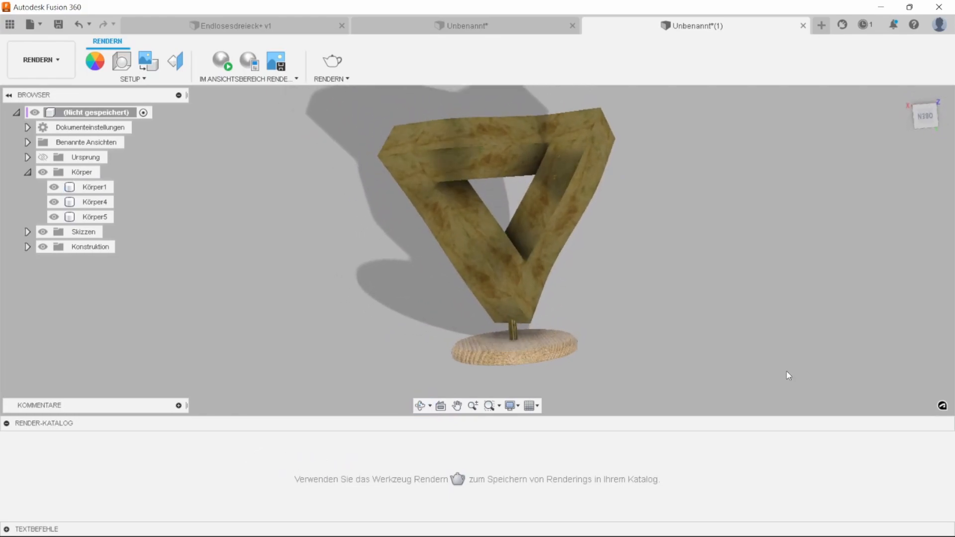
left_click(24, 62)
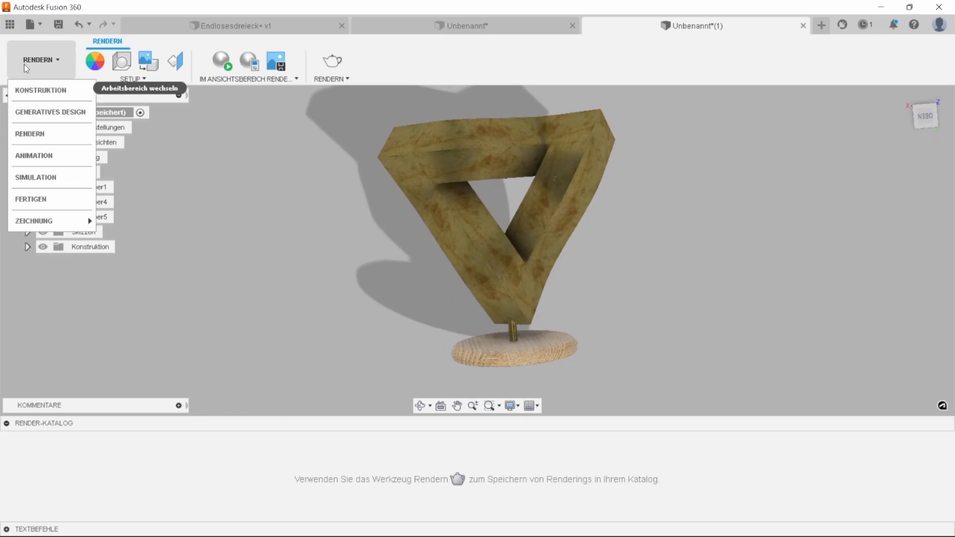
left_click(35, 95)
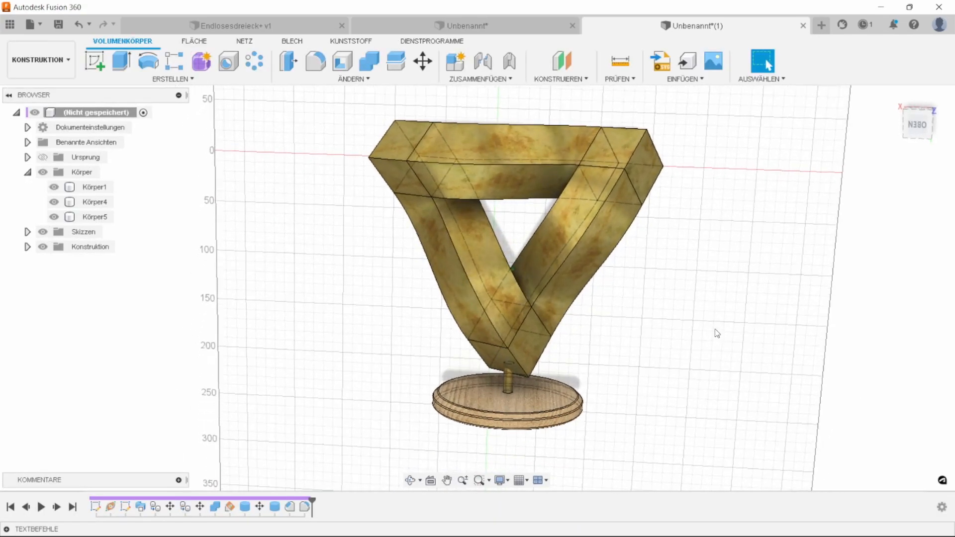